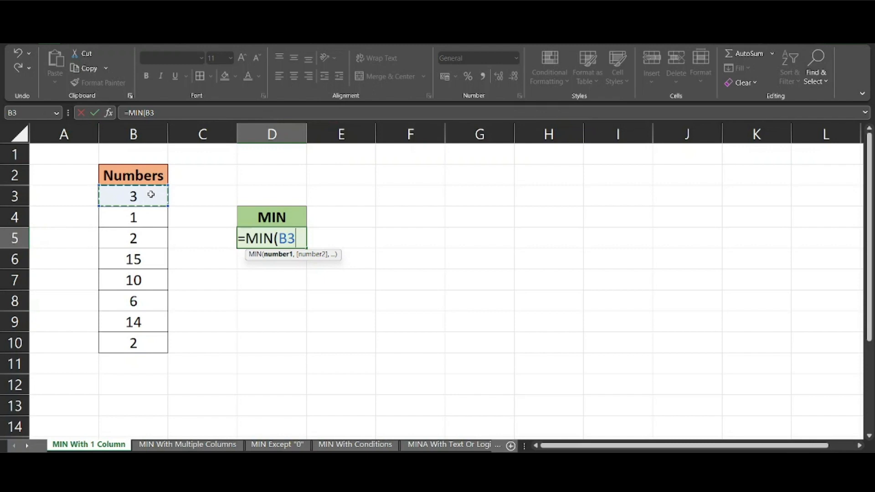
Complete the MIN formula in cell D5 with the range B3:B10
{"action": "key", "text": "ctrl+shift+Down"}
{"action": "type", "text": ")"}
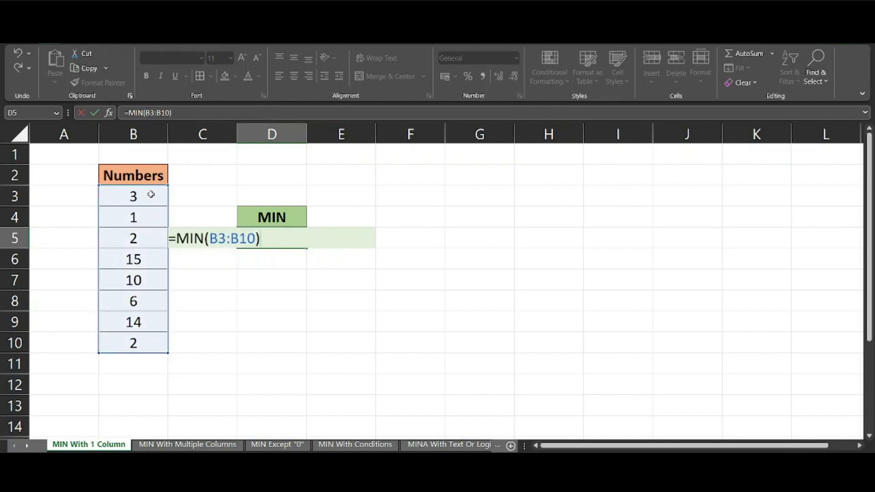
{"action": "key", "text": "Return"}
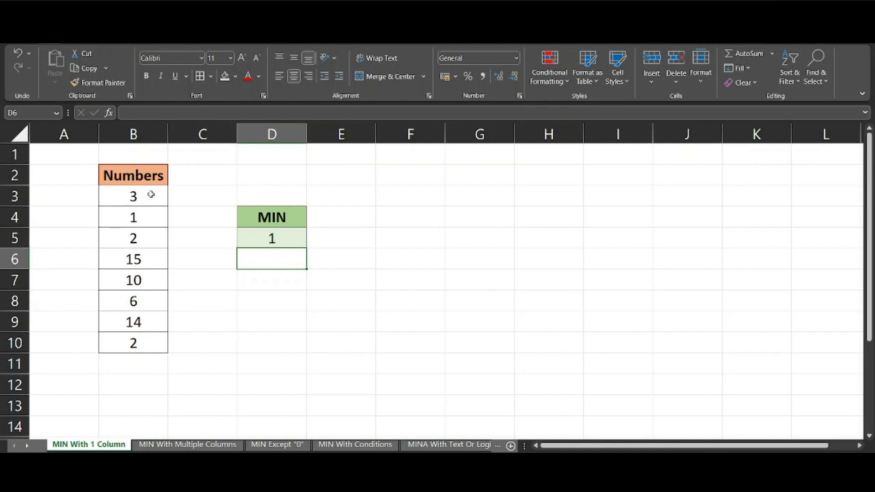
{"action": "key", "text": "Up"}
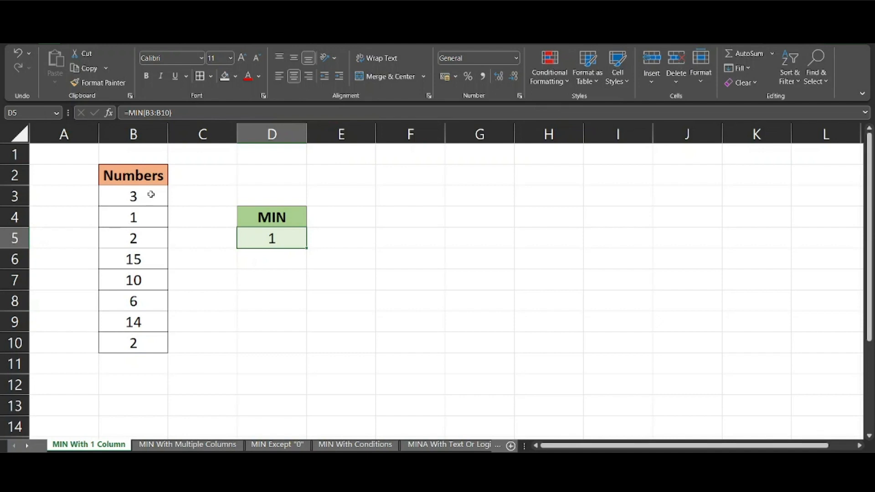
On the MIN With Multiple Columns sheet, enter =MIN(B3:E10) in cell G5
{"action": "left_click", "coordinate": [177, 446]}
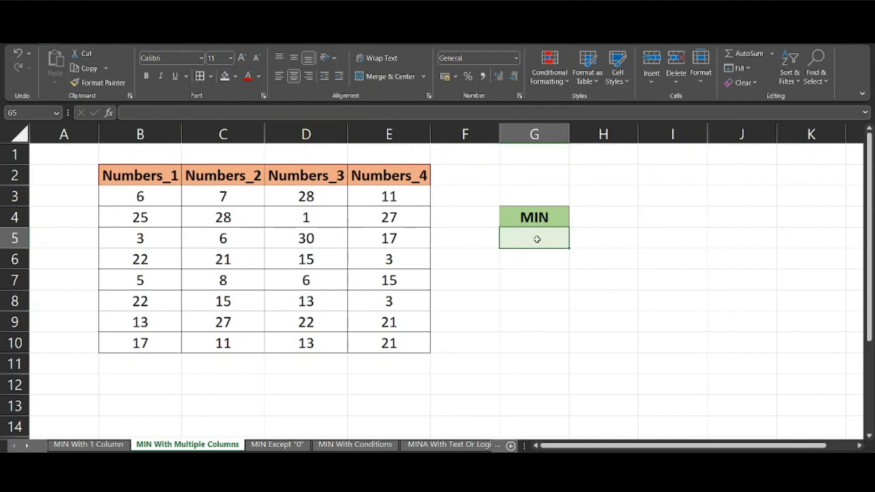
{"action": "type", "text": "="}
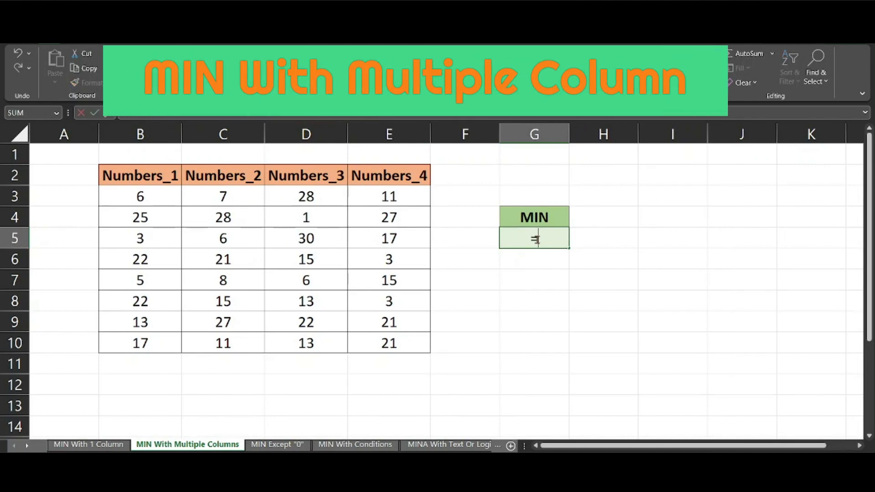
{"action": "type", "text": "min"}
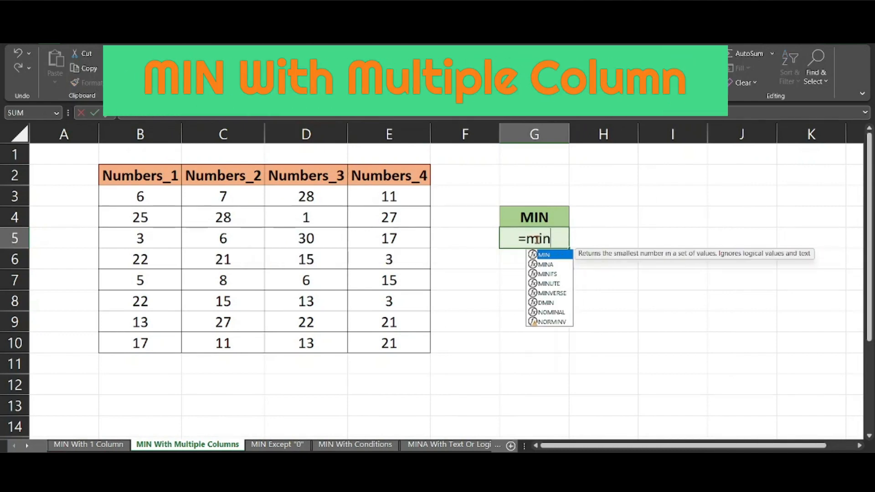
{"action": "key", "text": "Tab"}
{"action": "key", "text": "Up"}
{"action": "key", "text": "Left"}
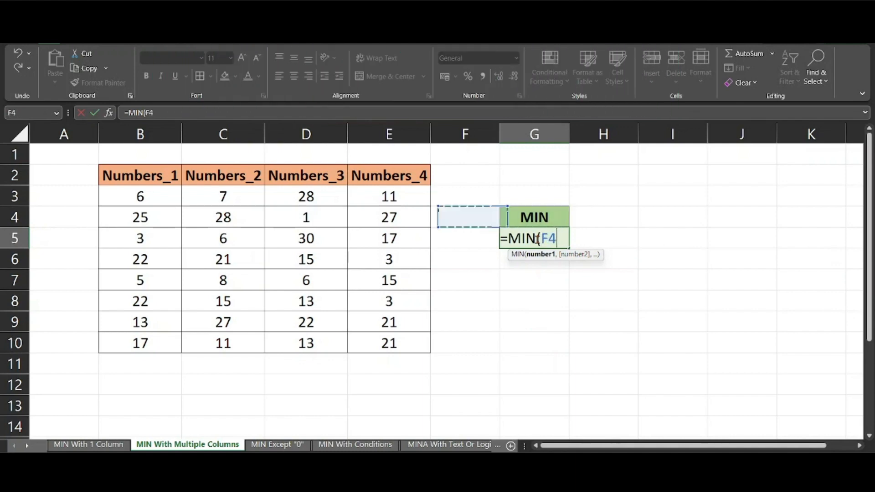
{"action": "key", "text": "Left"}
{"action": "key", "text": "Up"}
{"action": "key", "text": "Left"}
{"action": "key", "text": "Left"}
{"action": "key", "text": "Left"}
{"action": "key", "text": "Left"}
{"action": "key", "text": "Right"}
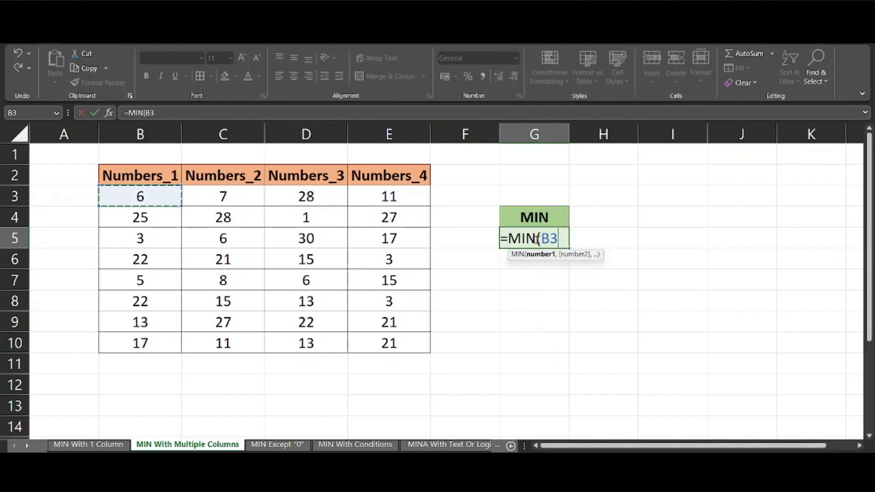
{"action": "key", "text": "ctrl+shift+Right"}
{"action": "key", "text": "ctrl+shift+Down"}
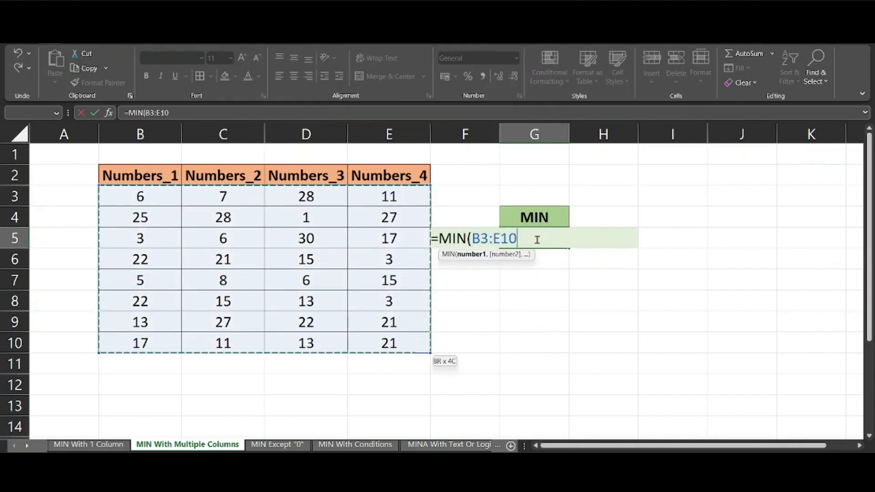
{"action": "type", "text": ")"}
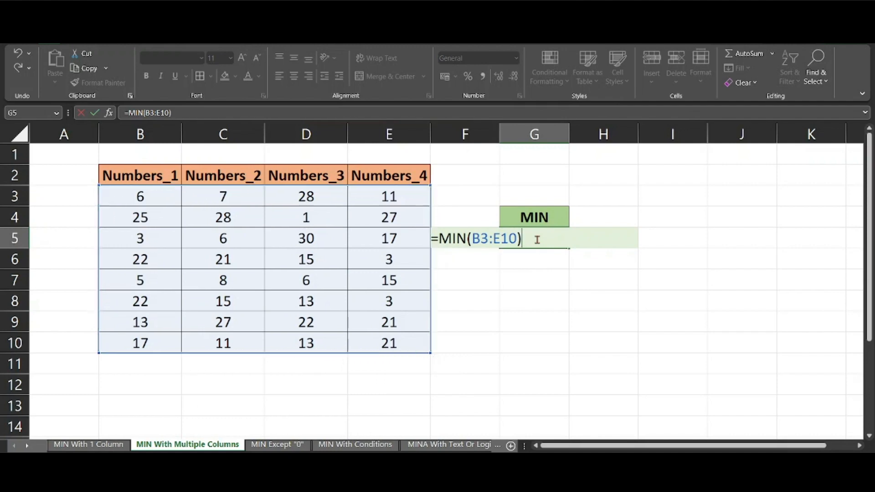
{"action": "key", "text": "Return"}
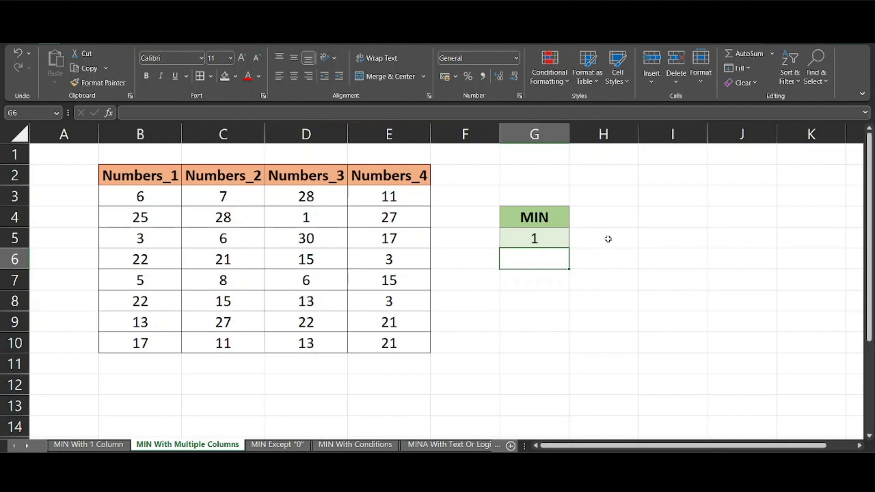
{"action": "key", "text": "Up"}
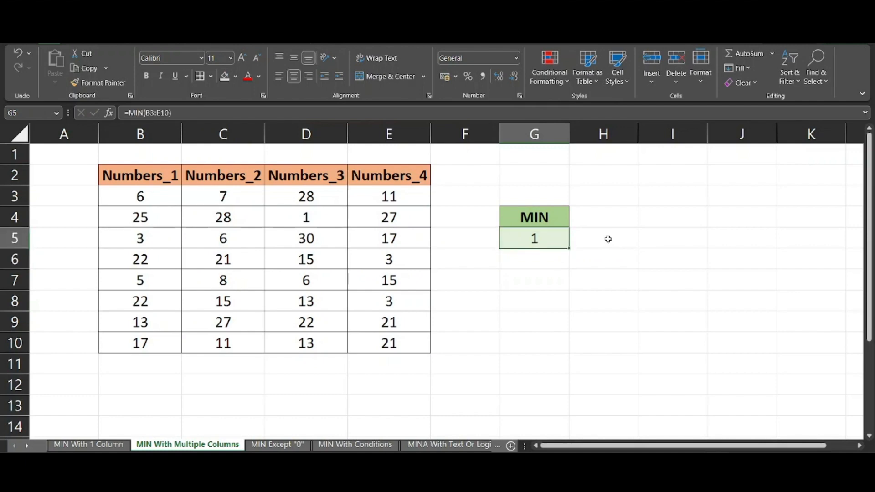
On the MIN Except "0" sheet, start a MINIFS formula in cell D5 with B3:B10 as the minimum range
{"action": "left_click", "coordinate": [278, 444]}
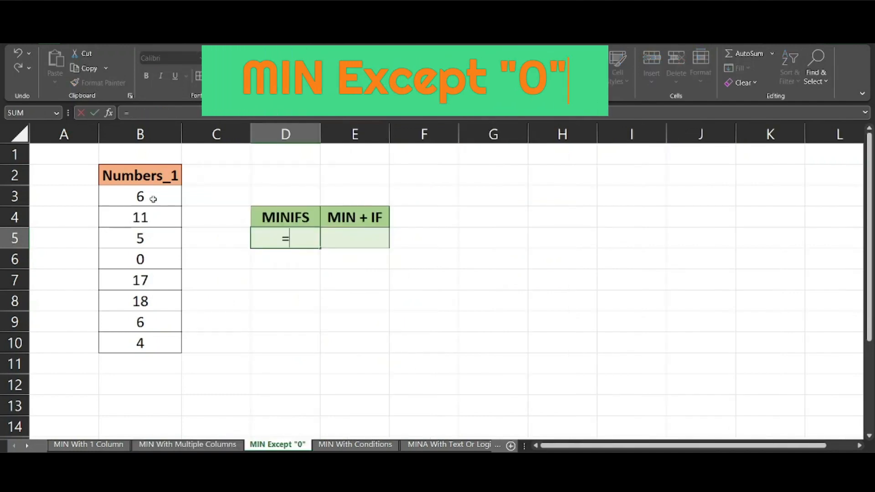
{"action": "type", "text": "=mini"}
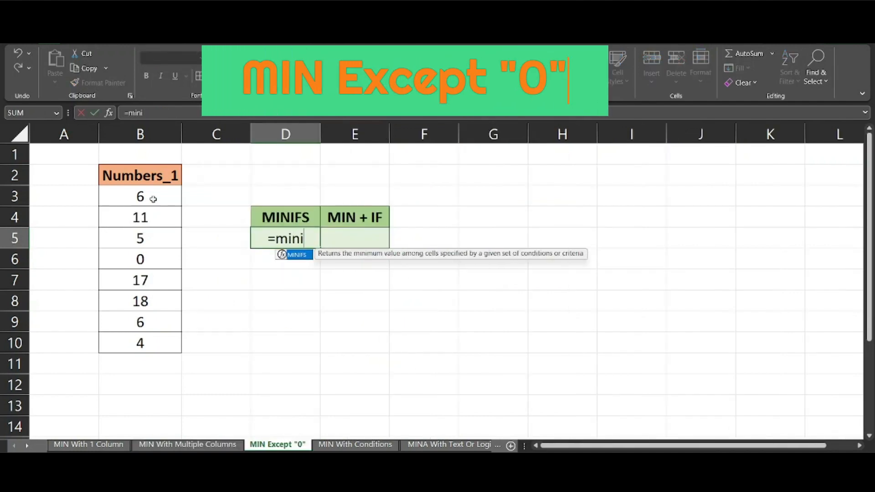
{"action": "key", "text": "Tab"}
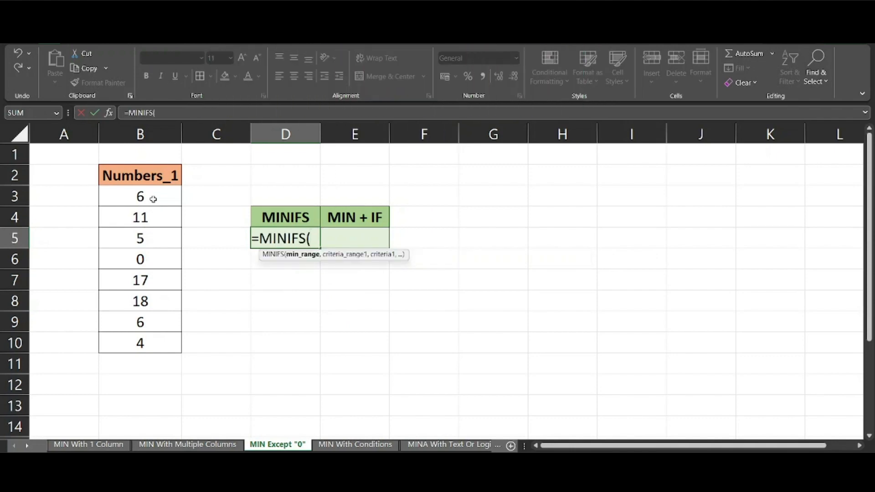
{"action": "key", "text": "Left"}
{"action": "key", "text": "Left"}
{"action": "key", "text": "Up"}
{"action": "key", "text": "Up"}
{"action": "key", "text": "ctrl+shift+Down"}
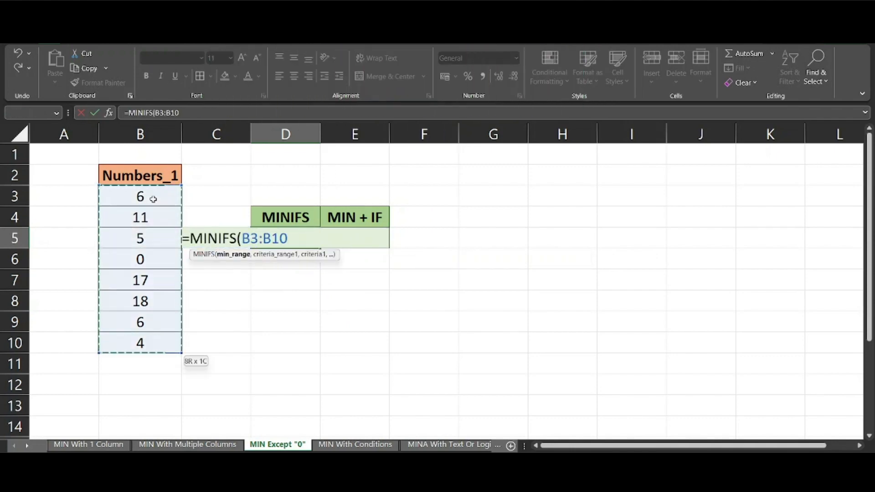
Finish the MINIFS formula with criteria range B3:B10 and the criterion ">0"
{"action": "type", "text": ","}
{"action": "key", "text": "Left"}
{"action": "key", "text": "Left"}
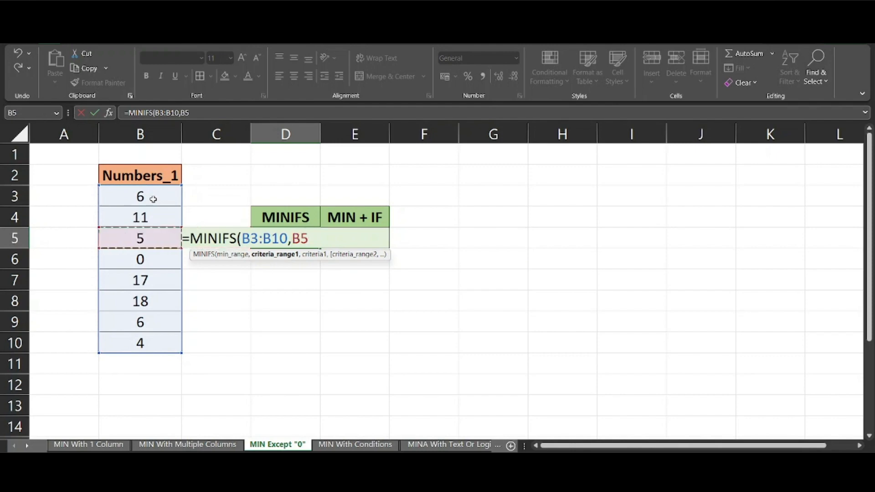
{"action": "key", "text": "Up"}
{"action": "key", "text": "Up"}
{"action": "key", "text": "ctrl+shift+Down"}
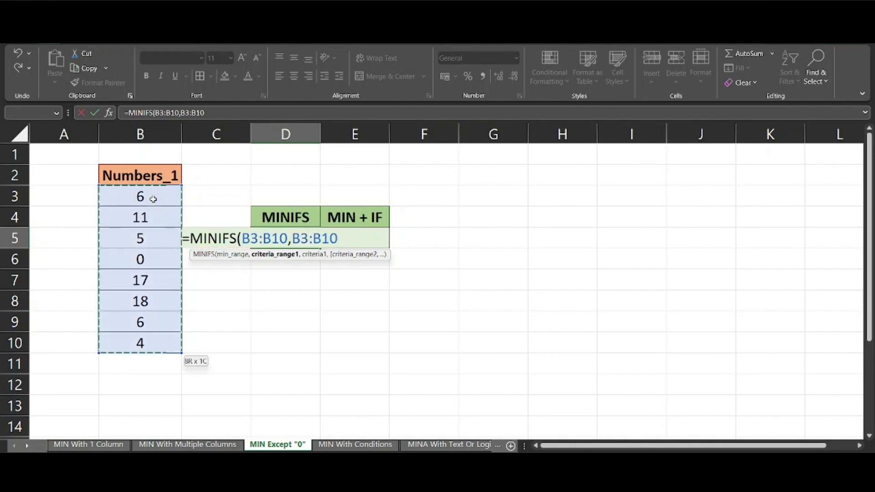
{"action": "type", "text": ",\""}
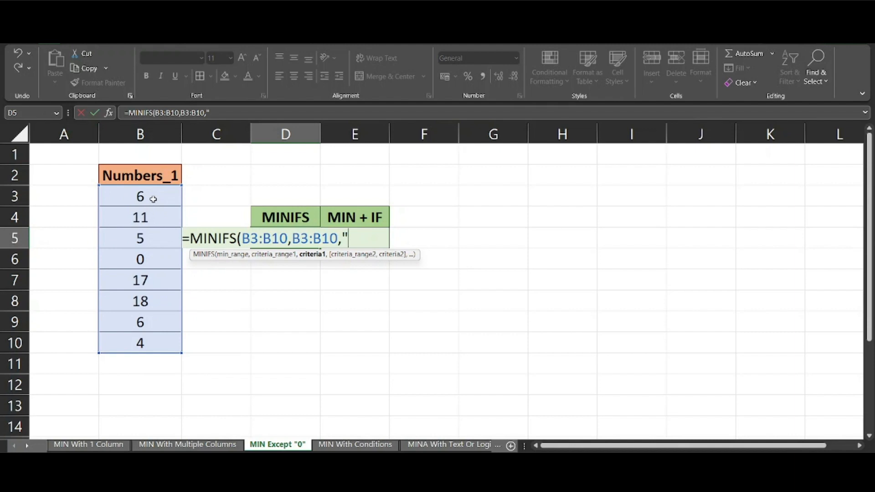
{"action": "type", "text": ">0\")"}
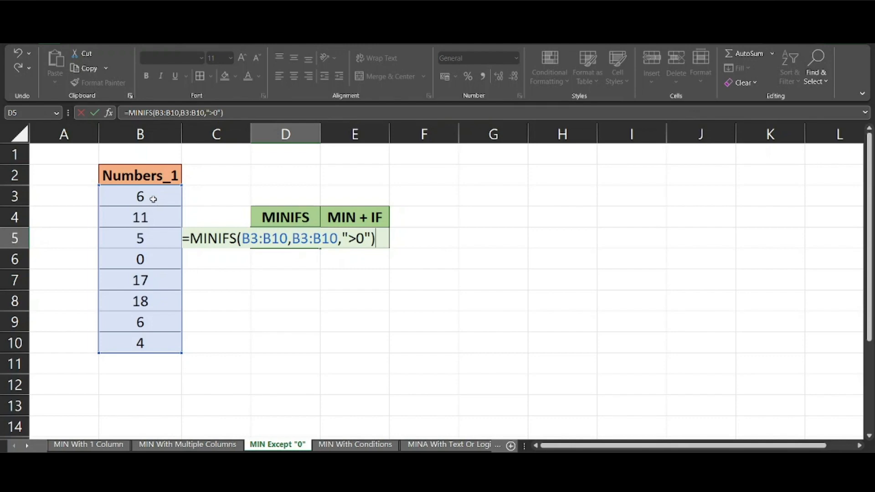
{"action": "key", "text": "Return"}
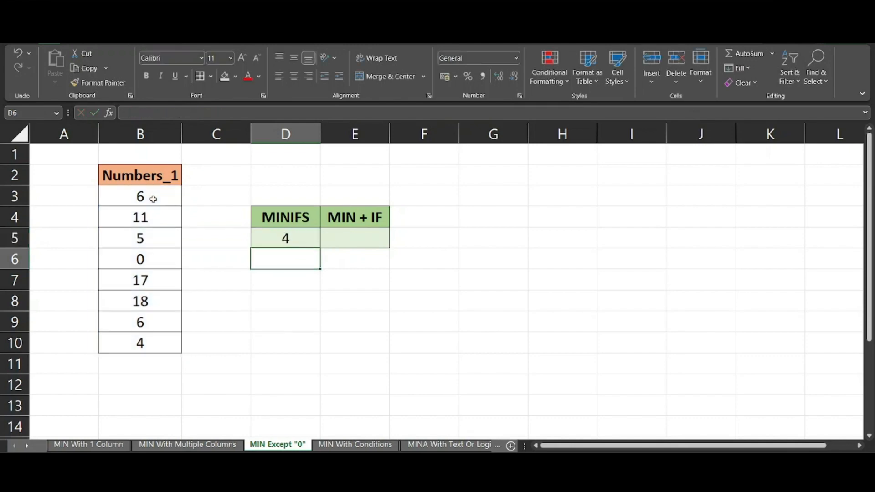
{"action": "key", "text": "Up"}
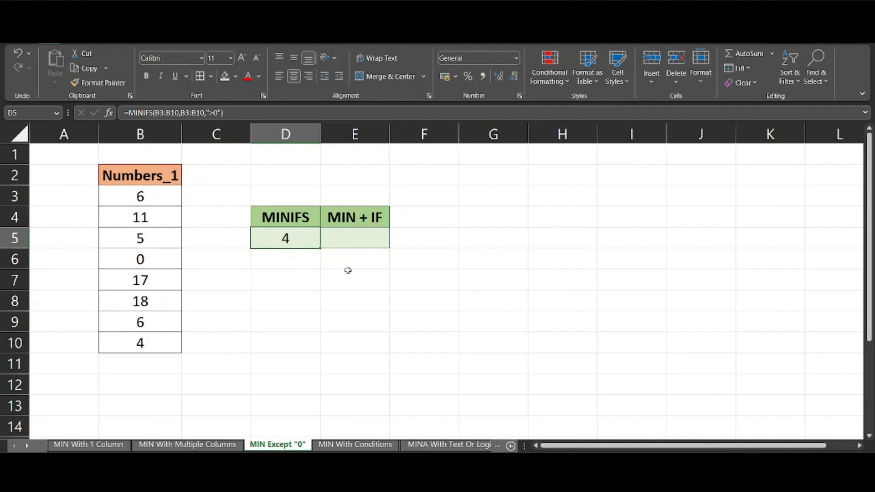
Start a MIN formula with a nested IF in cell E5, using (B3:B10)<>0 as the logical test
{"action": "left_click", "coordinate": [353, 239]}
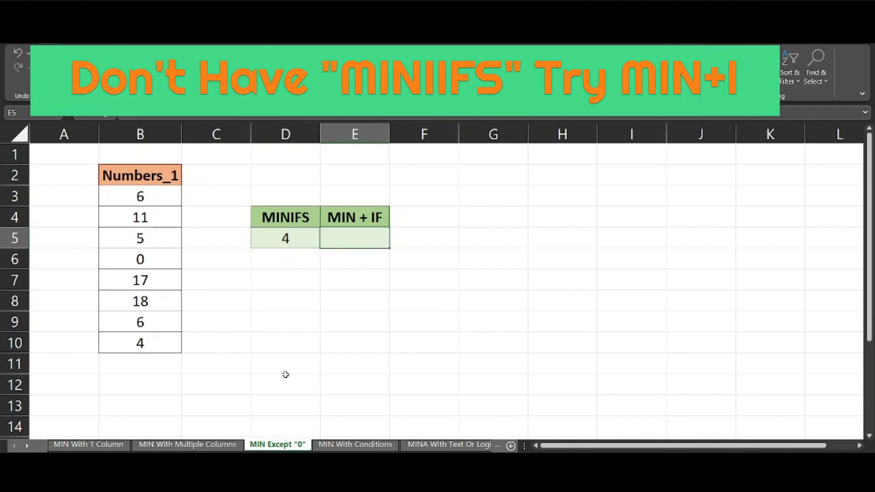
{"action": "type", "text": "="}
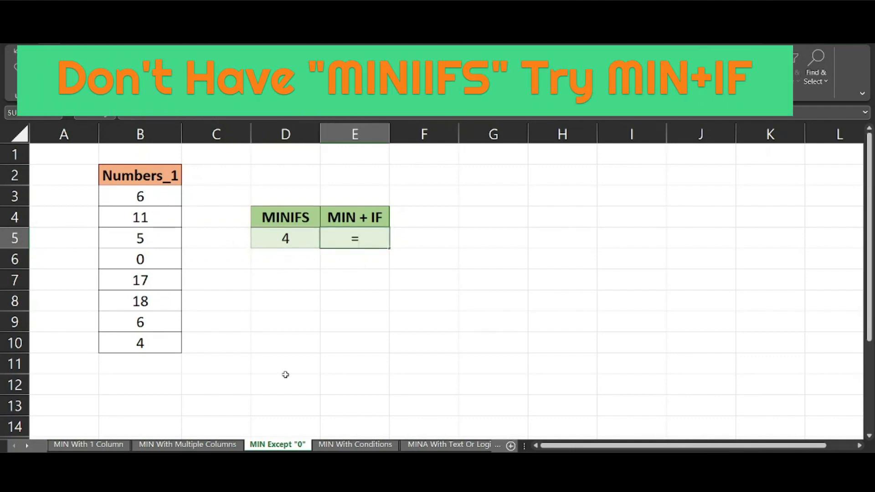
{"action": "type", "text": "i"}
{"action": "key", "text": "BackSpace"}
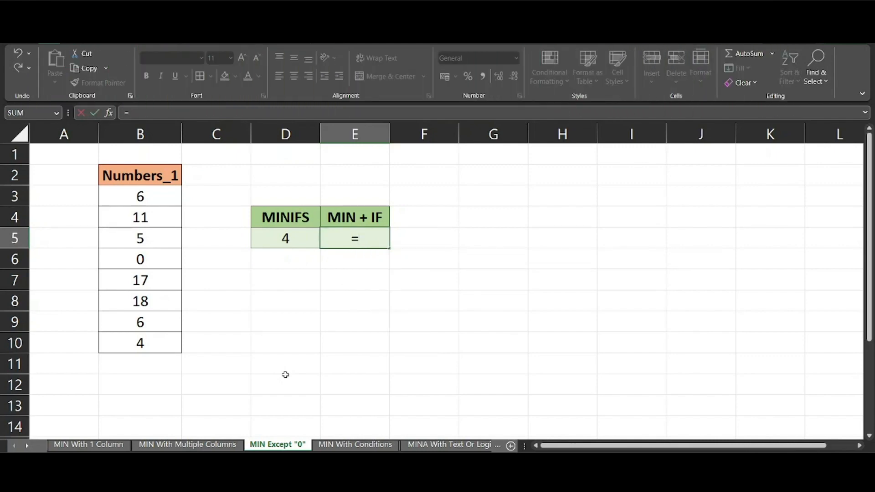
{"action": "type", "text": "min"}
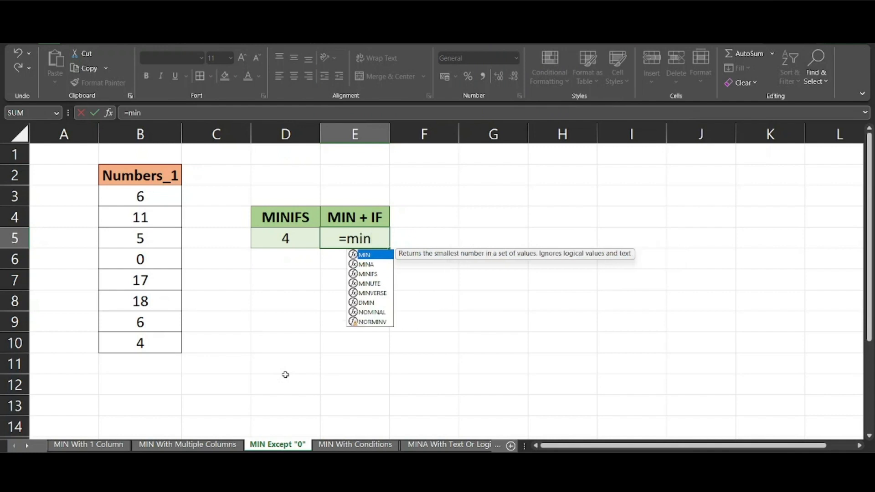
{"action": "key", "text": "Tab"}
{"action": "type", "text": "if"}
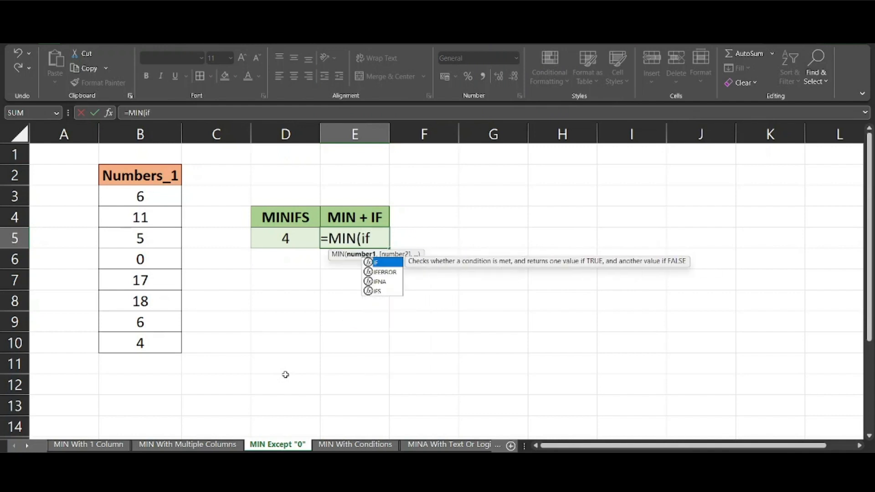
{"action": "key", "text": "Tab"}
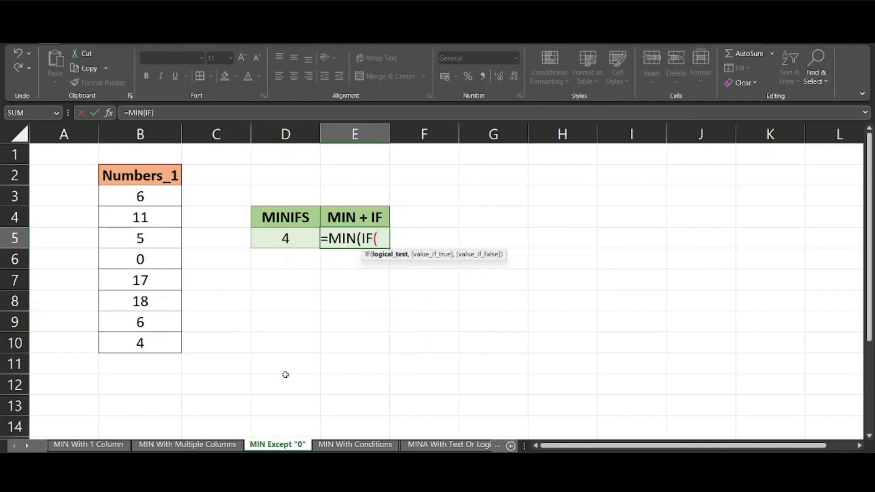
{"action": "type", "text": "("}
{"action": "left_click_drag", "start_coordinate": [135, 199], "coordinate": [165, 352]}
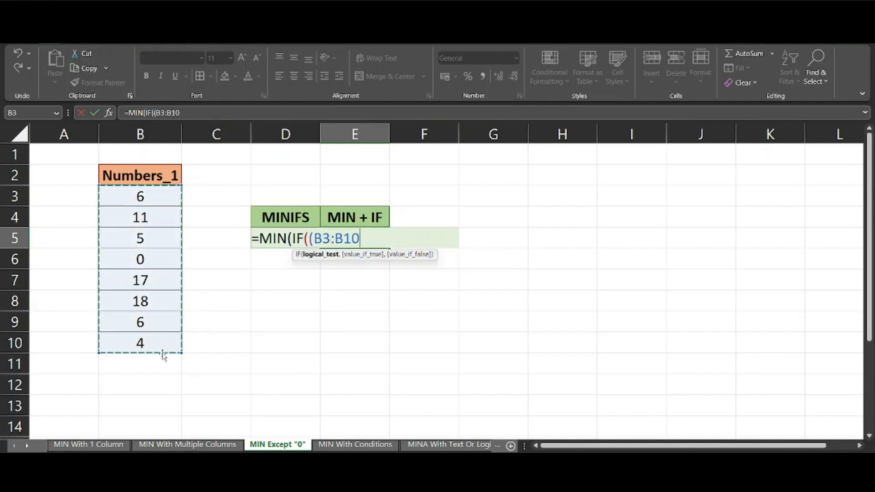
{"action": "type", "text": ")"}
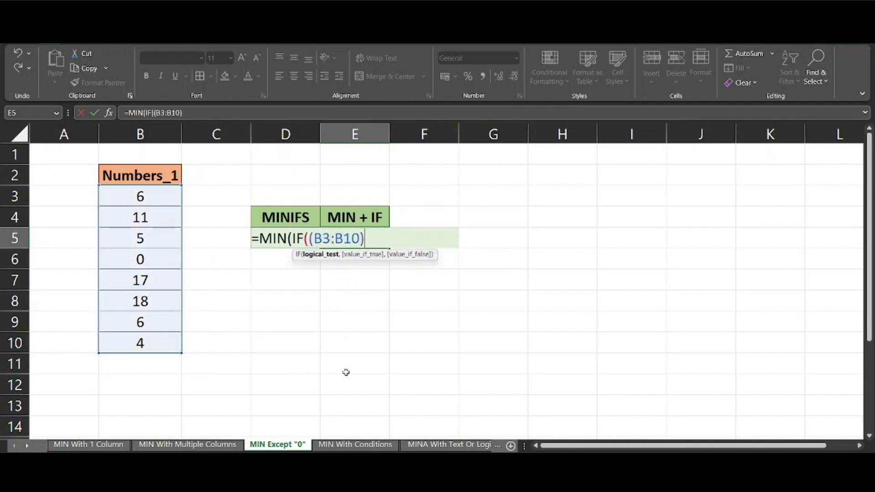
{"action": "type", "text": "<>0,"}
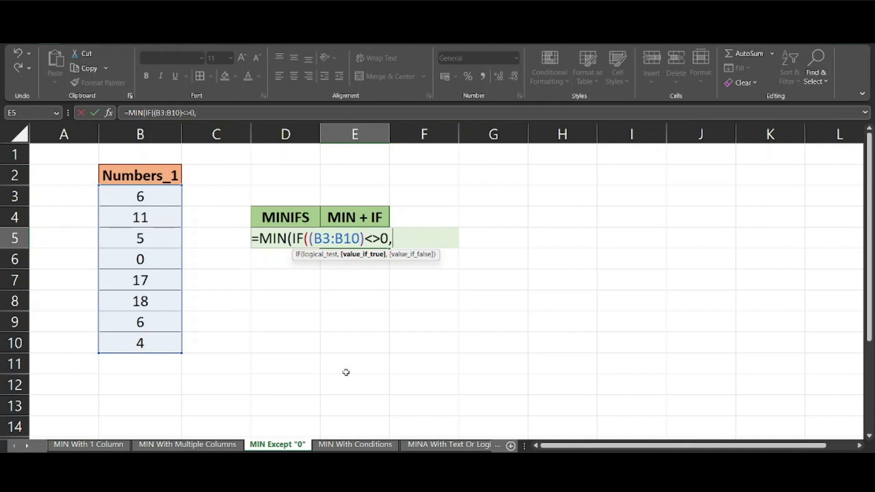
Finish the MIN + IF formula in E5 with B3:B10 as the value if true and "" as the value if false
{"action": "left_click_drag", "start_coordinate": [156, 196], "coordinate": [161, 340]}
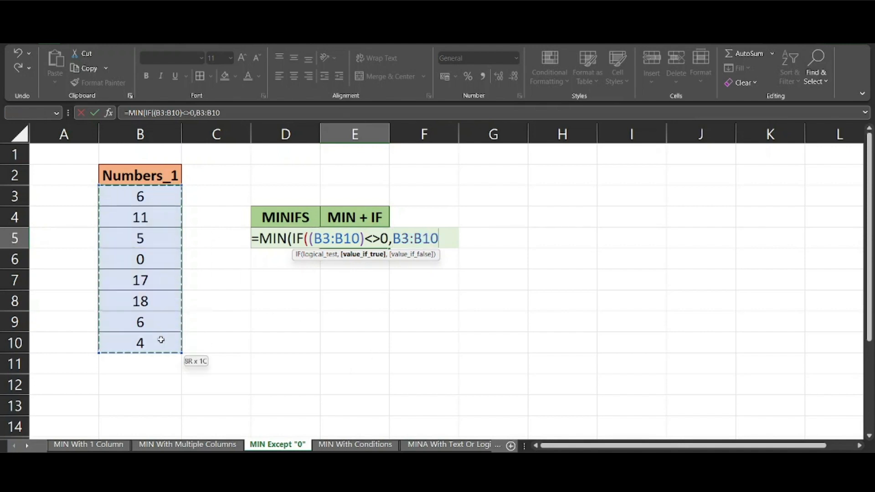
{"action": "type", "text": ","}
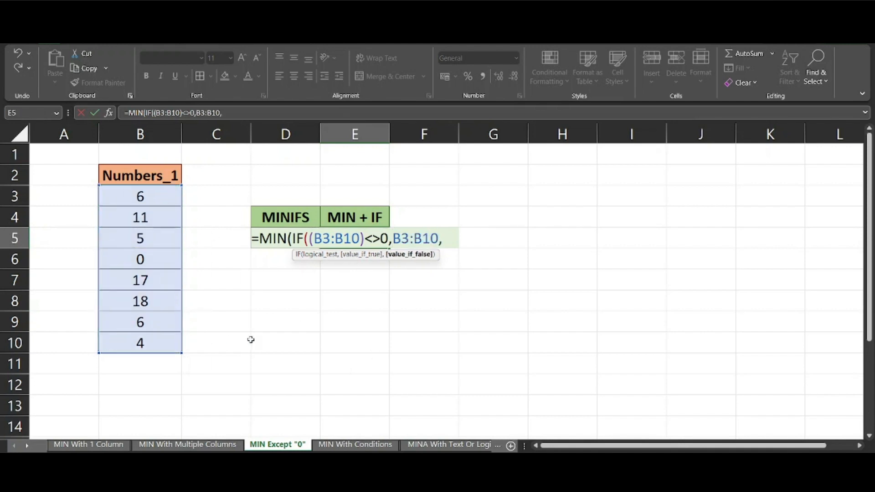
{"action": "type", "text": "\"\")"}
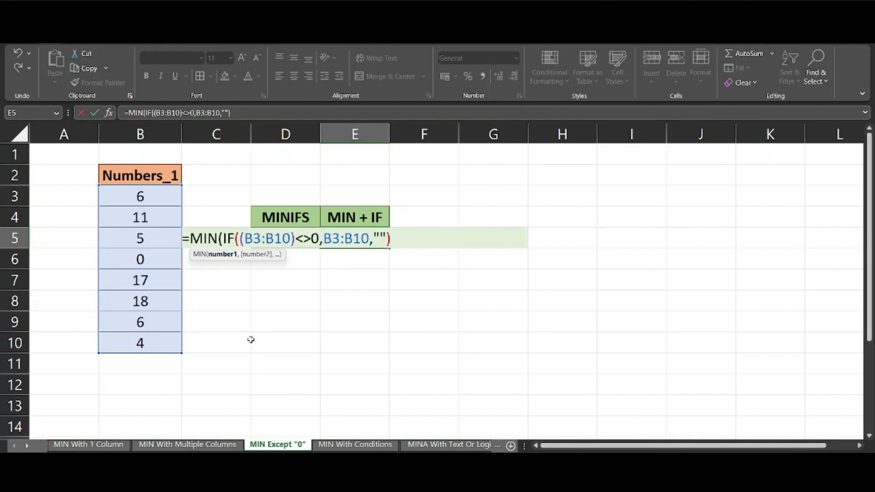
{"action": "type", "text": ")"}
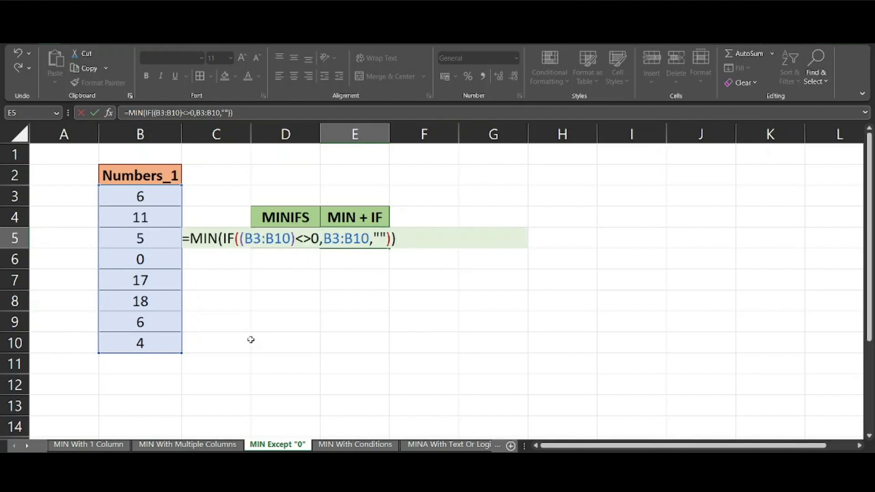
{"action": "key", "text": "Return"}
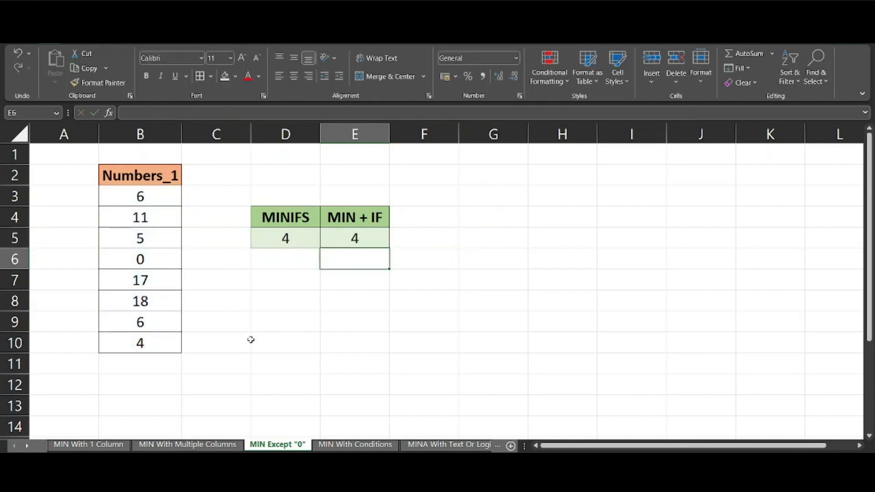
{"action": "key", "text": "Up"}
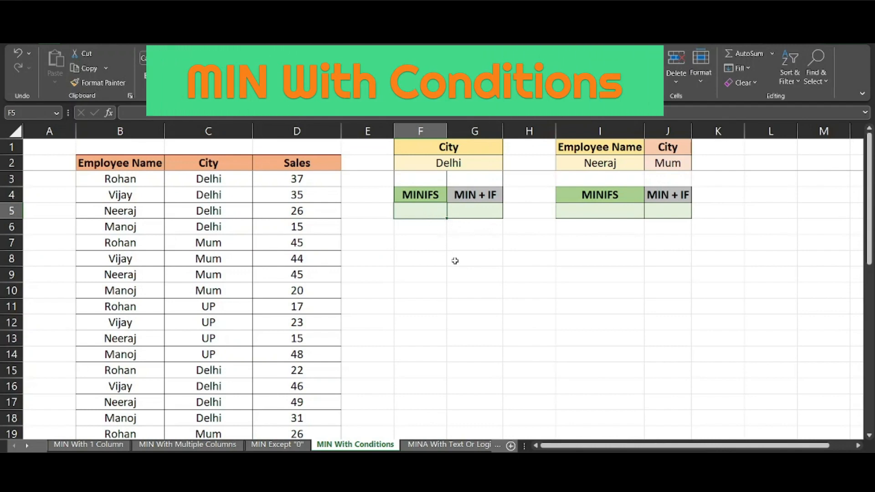
On the MIN With Conditions sheet, start a MINIFS formula in cell F5 with the Sales range D3:D38 as the minimum range
{"action": "type", "text": "=min"}
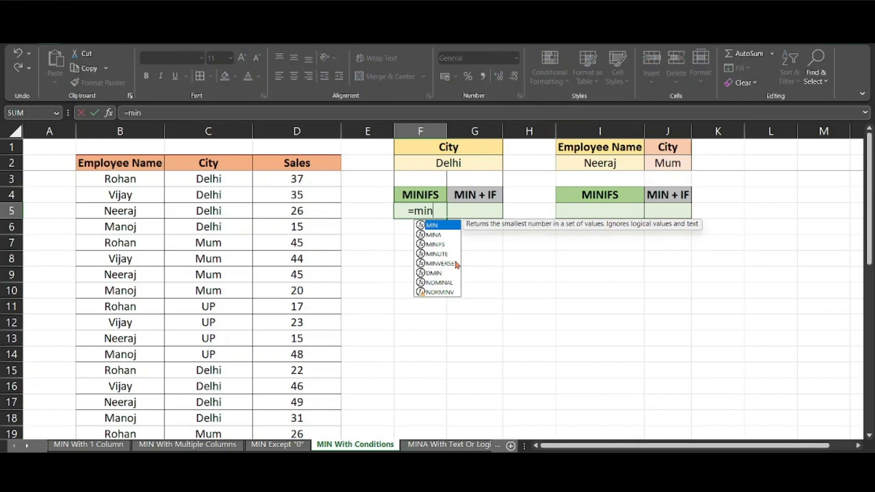
{"action": "type", "text": "if"}
{"action": "key", "text": "Tab"}
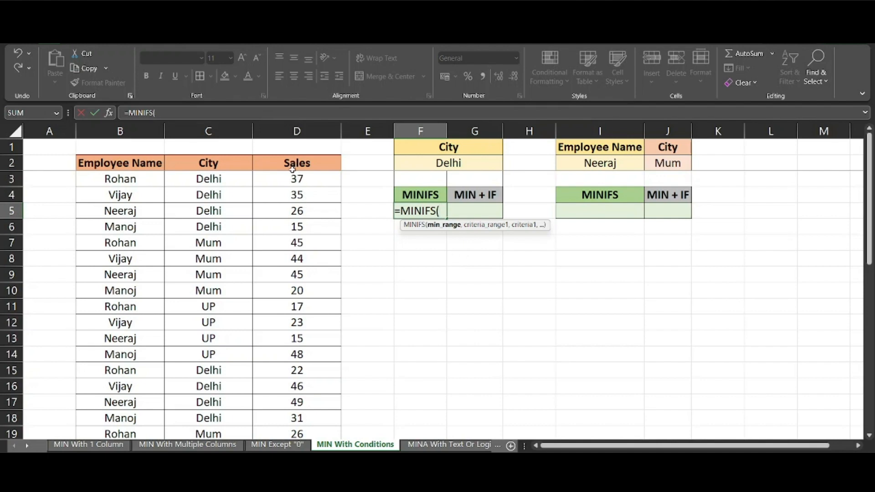
{"action": "key", "text": "Left"}
{"action": "key", "text": "Left"}
{"action": "key", "text": "Up"}
{"action": "key", "text": "Up"}
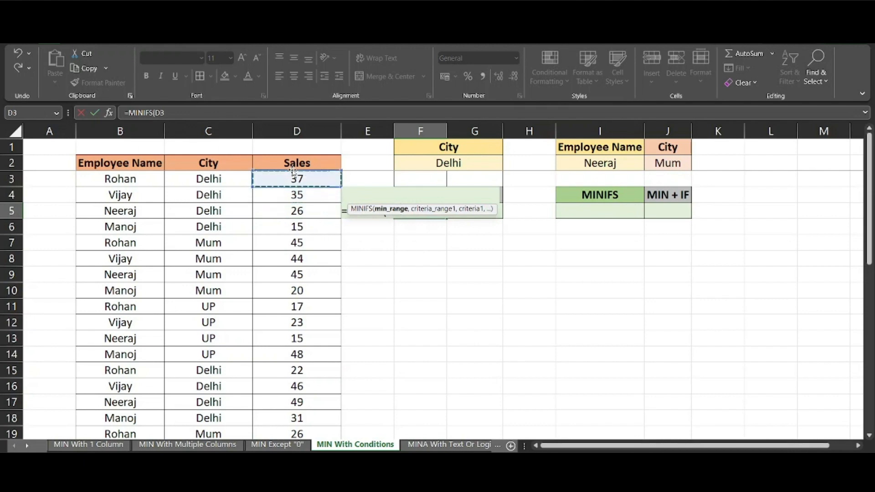
{"action": "key", "text": "ctrl+shift+Down"}
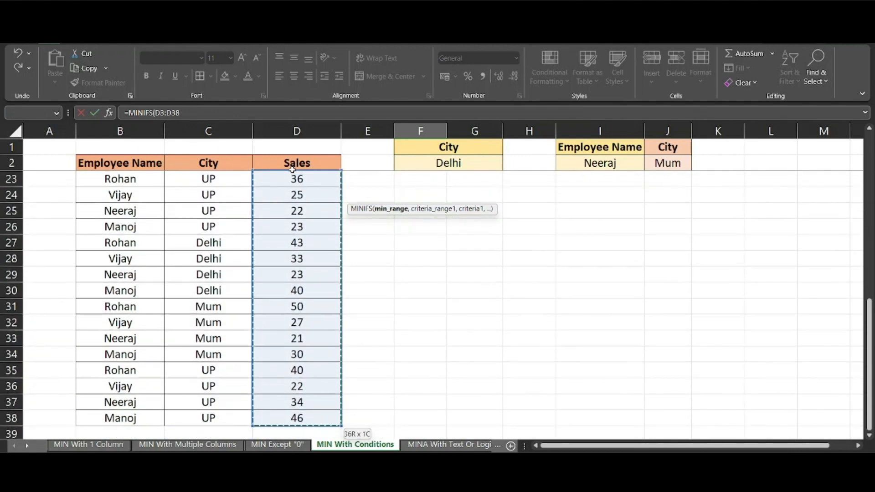
{"action": "type", "text": ","}
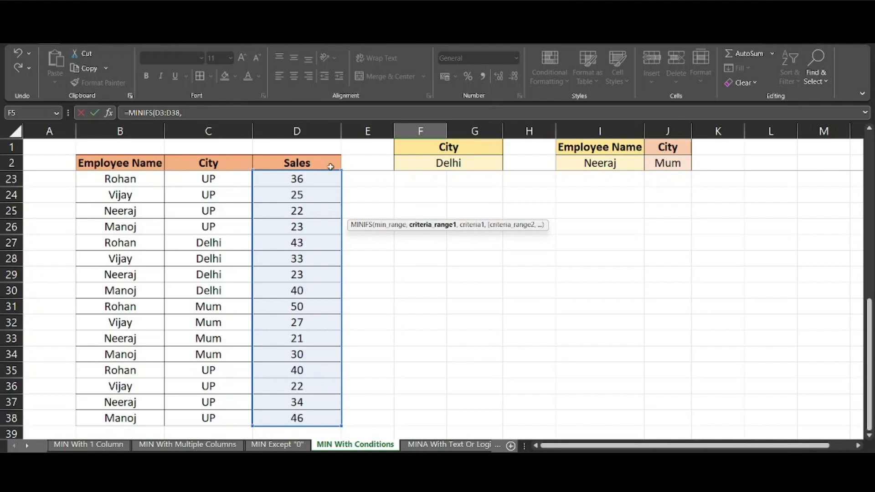
Finish the MINIFS formula in F5 with the City range C3:C38 as criteria range and cell F2 as the criterion
{"action": "scroll", "coordinate": [465, 268], "scroll_direction": "up", "scroll_amount": 7}
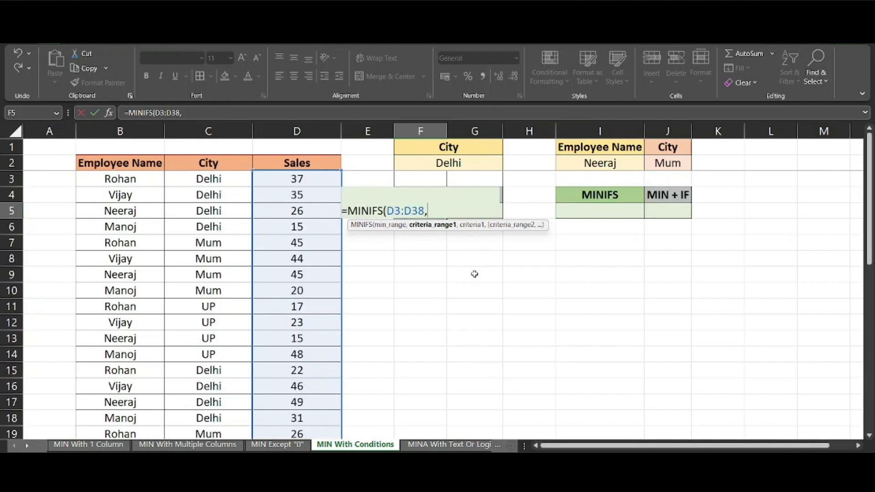
{"action": "left_click", "coordinate": [208, 176]}
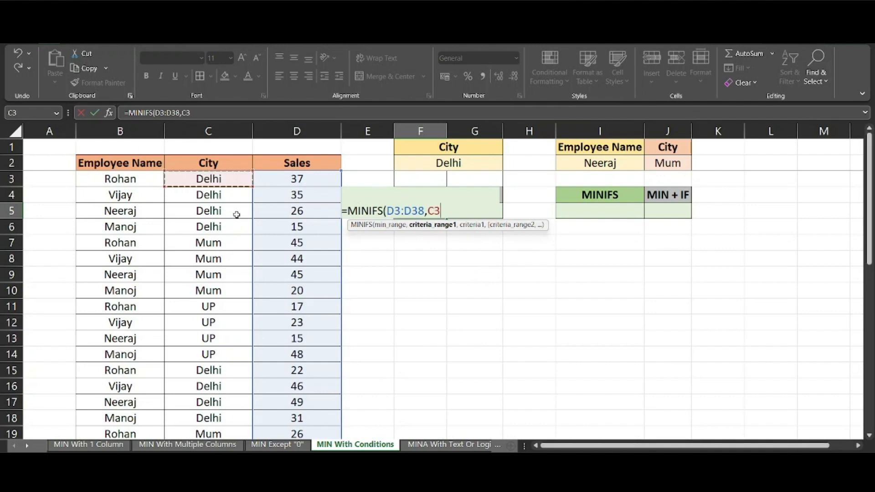
{"action": "key", "text": "ctrl+shift+Down"}
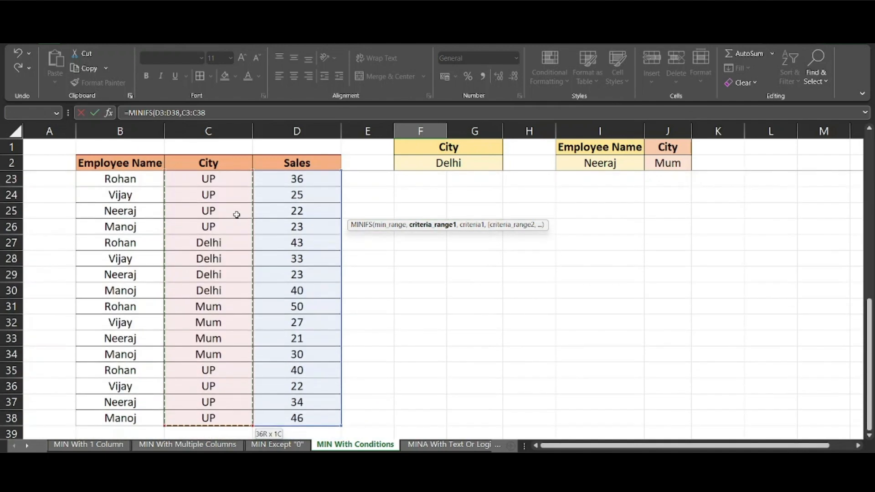
{"action": "type", "text": ","}
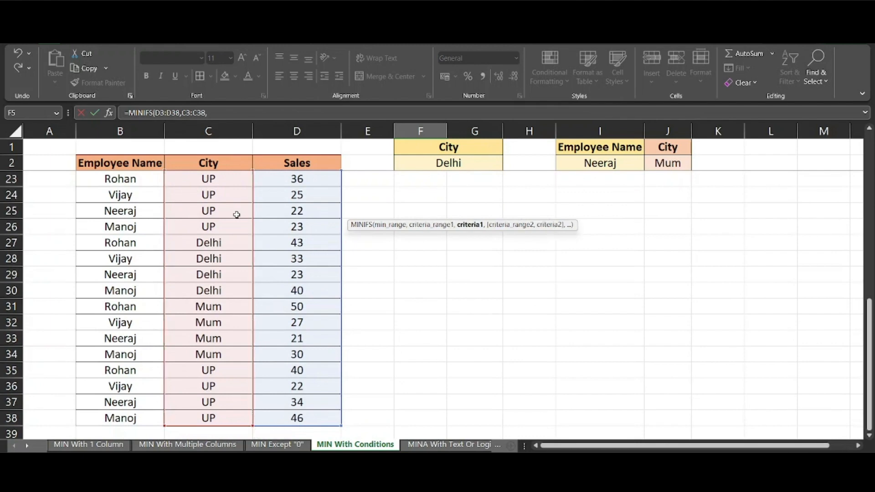
{"action": "scroll", "coordinate": [236, 214], "scroll_direction": "up", "scroll_amount": 7}
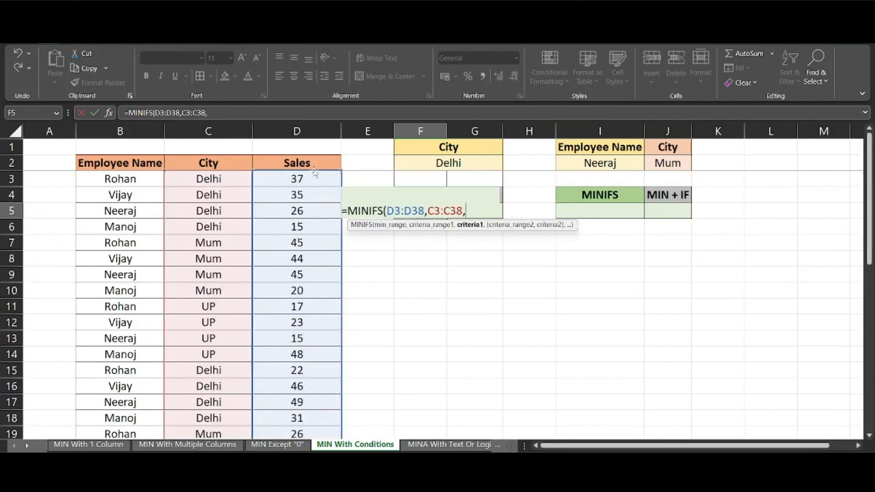
{"action": "left_click", "coordinate": [444, 162]}
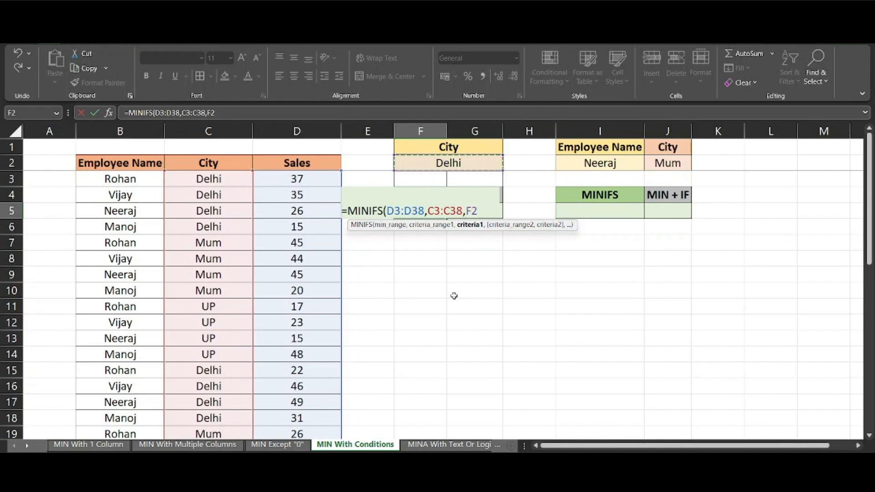
{"action": "type", "text": ")"}
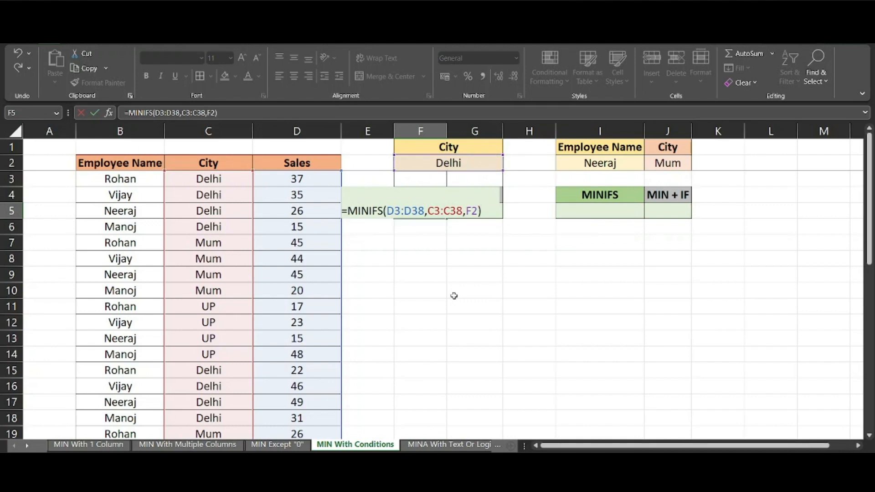
{"action": "key", "text": "Return"}
{"action": "key", "text": "Up"}
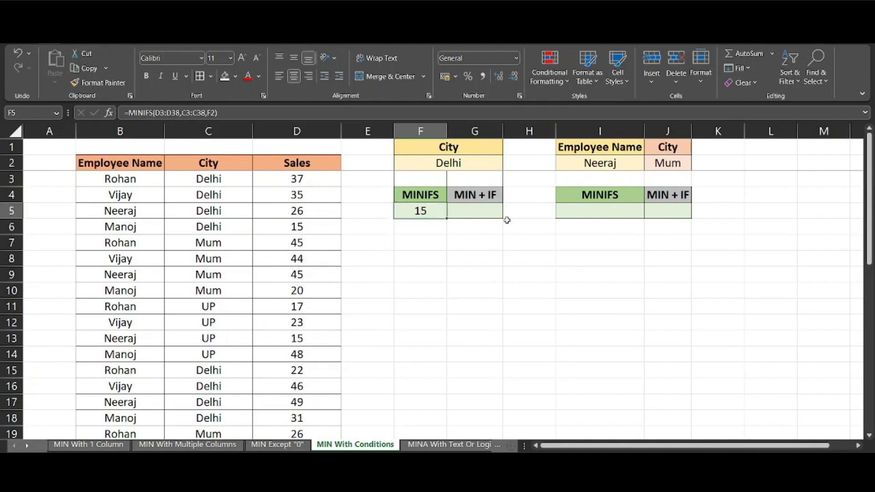
Start a MIN formula with a nested IF in cell G5, using (C3:C38)=F2 as the logical test
{"action": "left_click", "coordinate": [480, 210]}
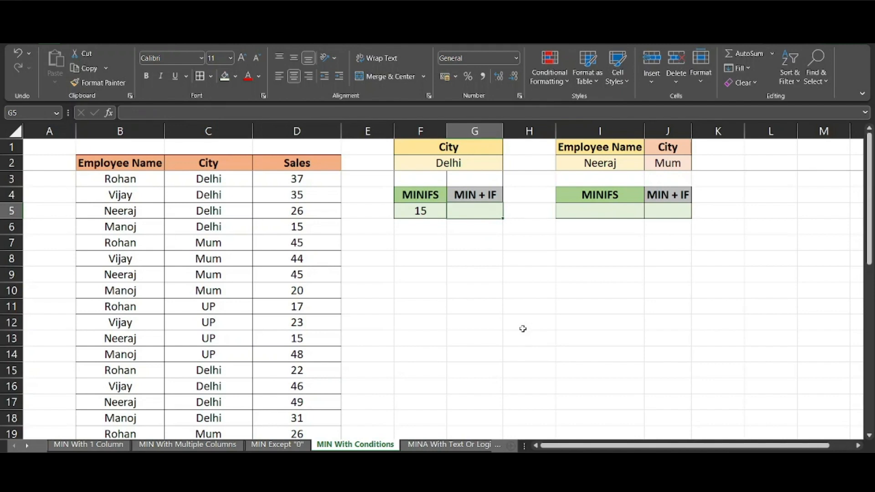
{"action": "type", "text": "=min"}
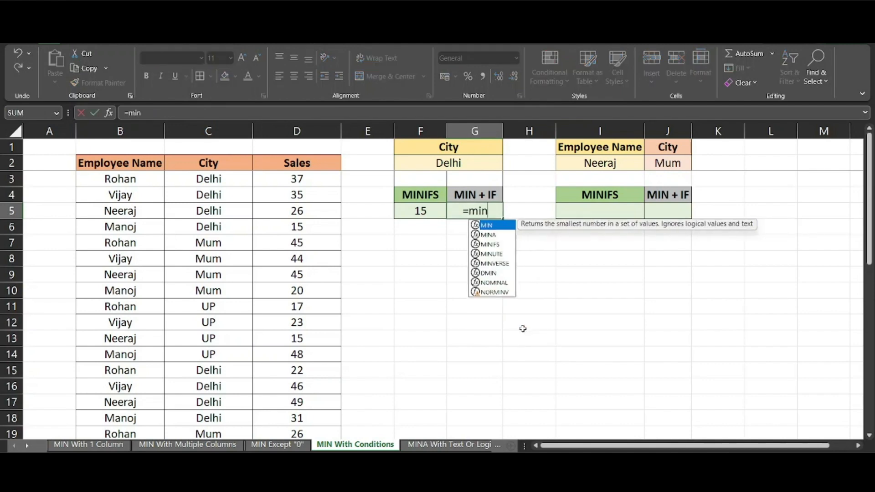
{"action": "key", "text": "Tab"}
{"action": "type", "text": "if"}
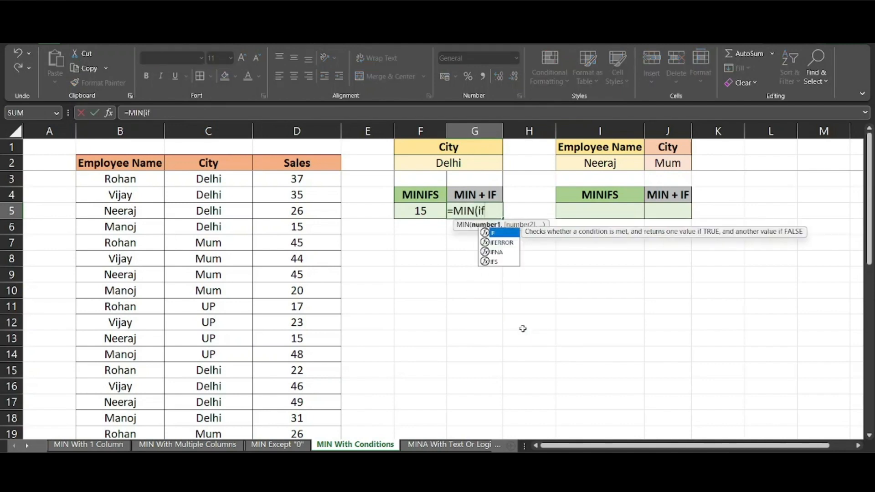
{"action": "key", "text": "Tab"}
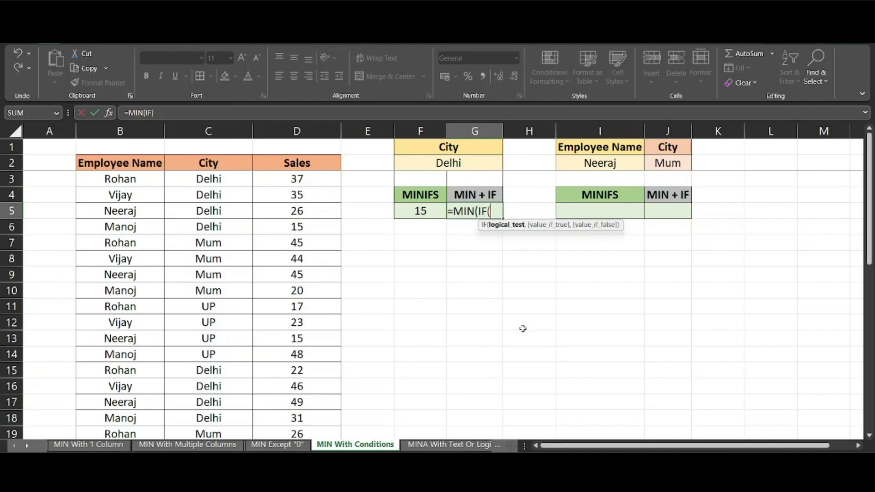
{"action": "type", "text": "("}
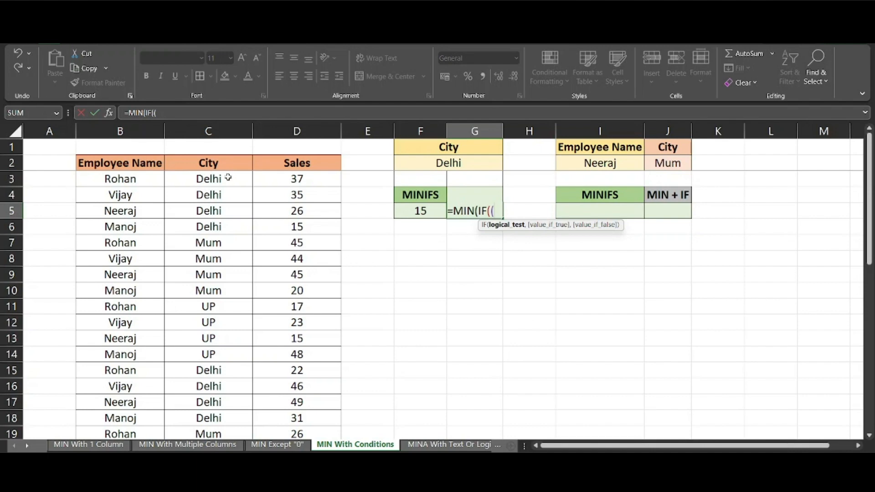
{"action": "left_click", "coordinate": [211, 178]}
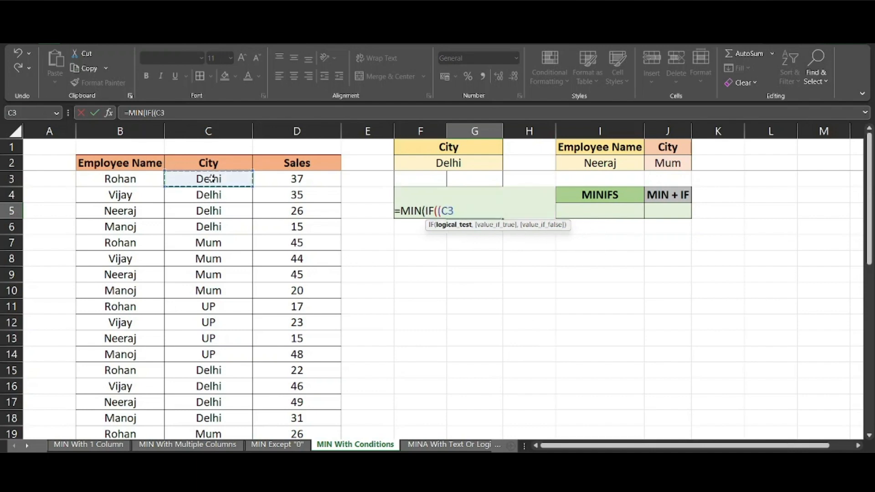
{"action": "key", "text": "ctrl+shift+Down"}
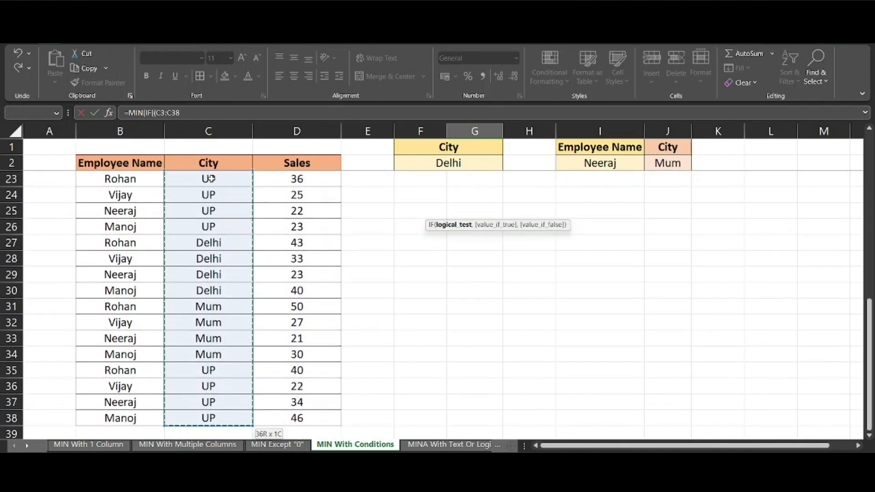
{"action": "type", "text": ")"}
{"action": "scroll", "coordinate": [506, 321], "scroll_direction": "up", "scroll_amount": 4}
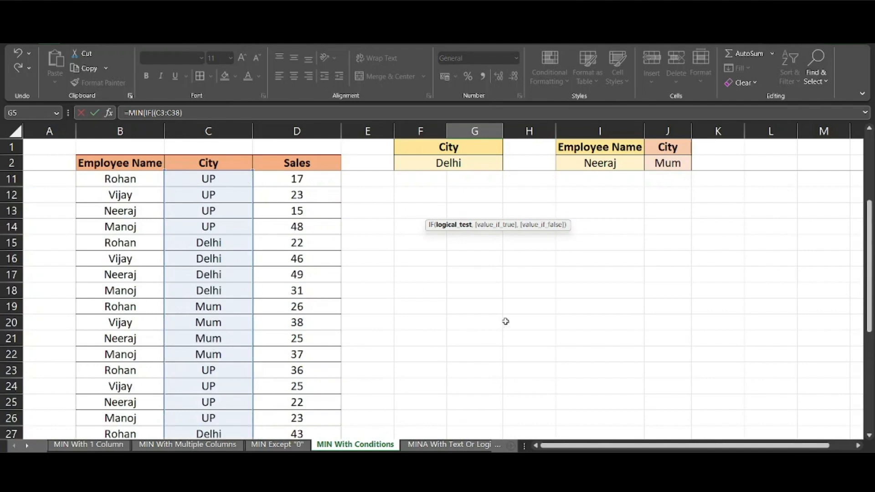
{"action": "scroll", "coordinate": [506, 321], "scroll_direction": "up", "scroll_amount": 3}
{"action": "type", "text": "="}
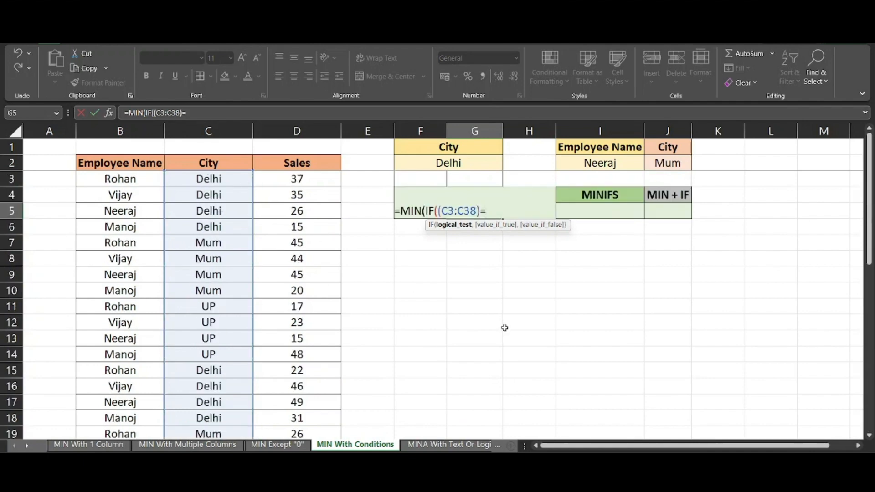
{"action": "left_click", "coordinate": [463, 159]}
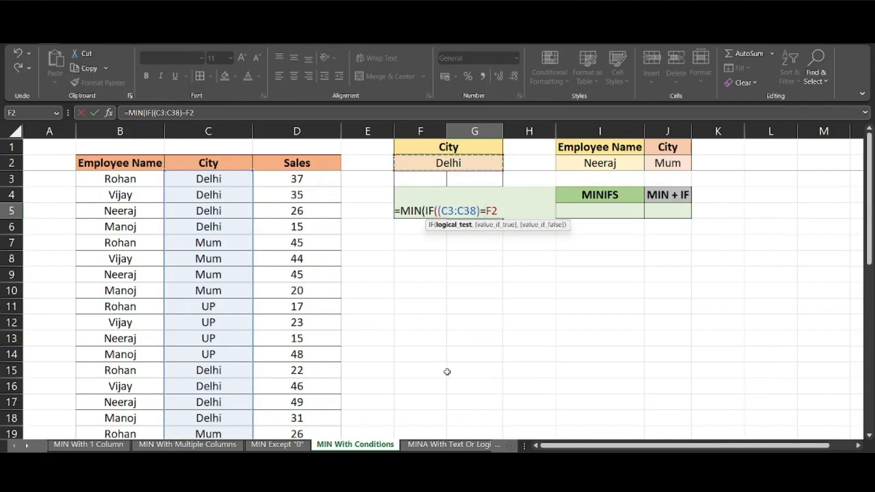
Finish the MIN + IF formula in G5 with (D3:D38) as the value if true and "" as the value if false
{"action": "type", "text": ",("}
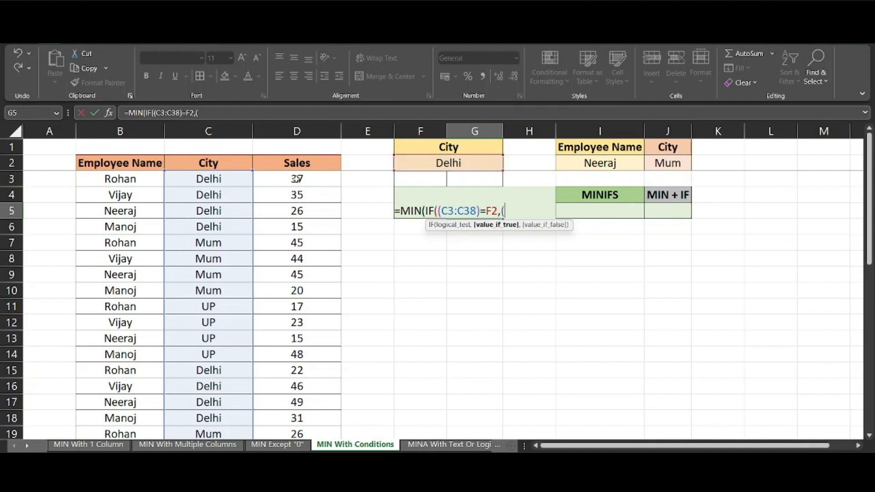
{"action": "left_click", "coordinate": [297, 179]}
{"action": "key", "text": "ctrl+shift+Down"}
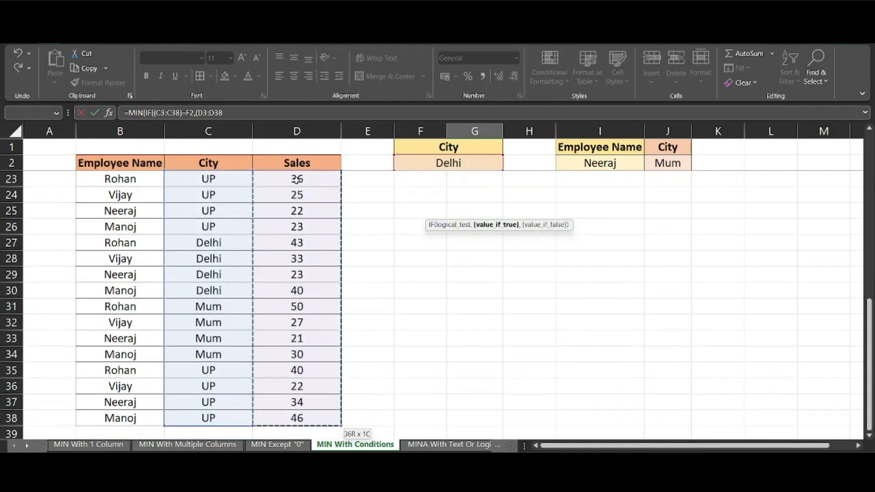
{"action": "type", "text": ")"}
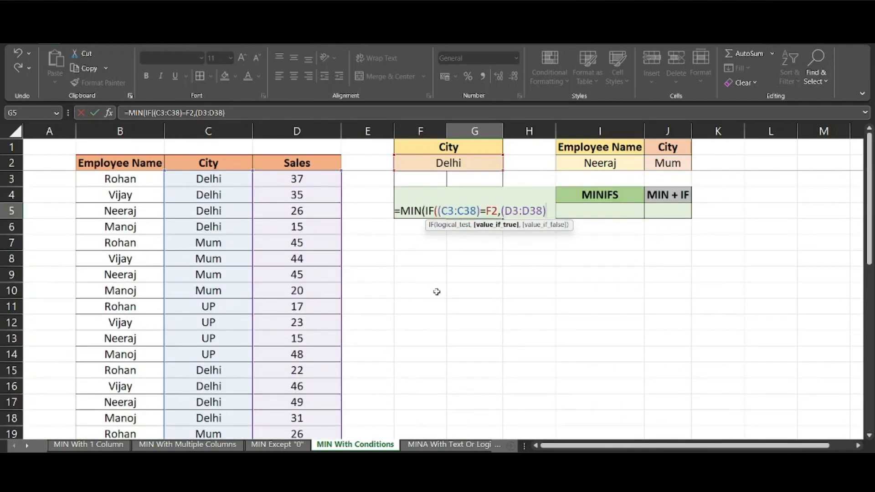
{"action": "type", "text": ","}
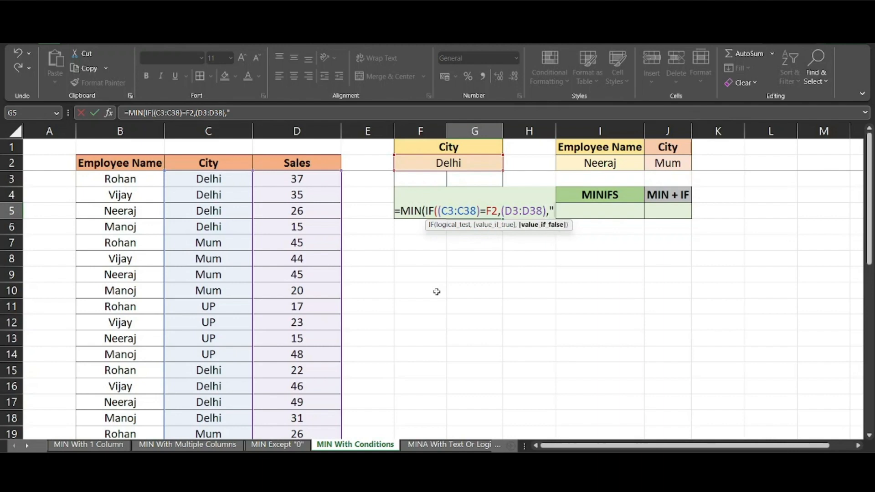
{"action": "type", "text": "\")"}
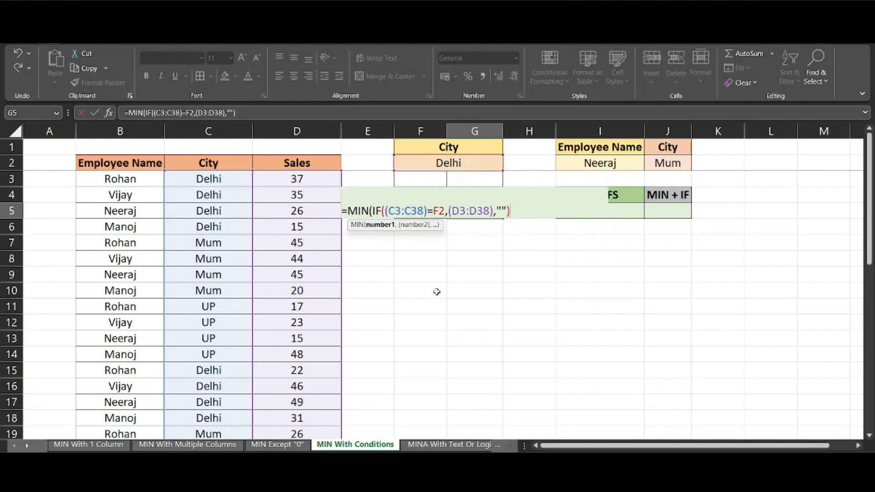
{"action": "type", "text": ")"}
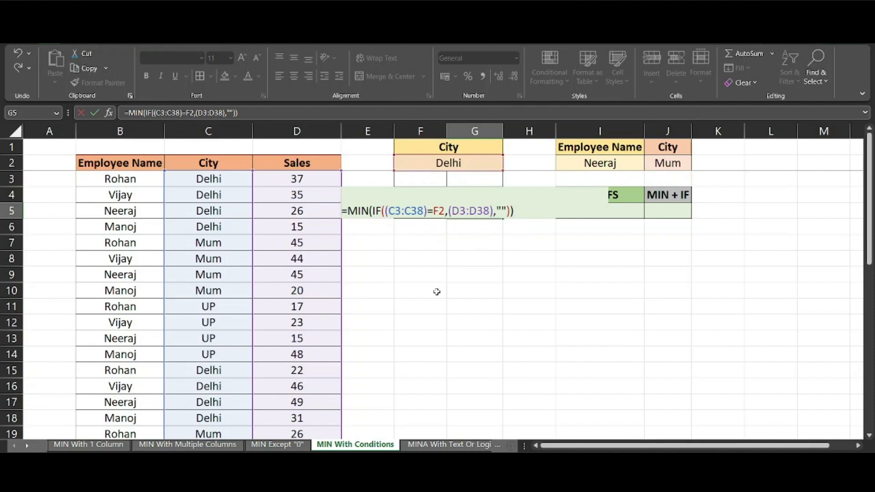
{"action": "key", "text": "Return"}
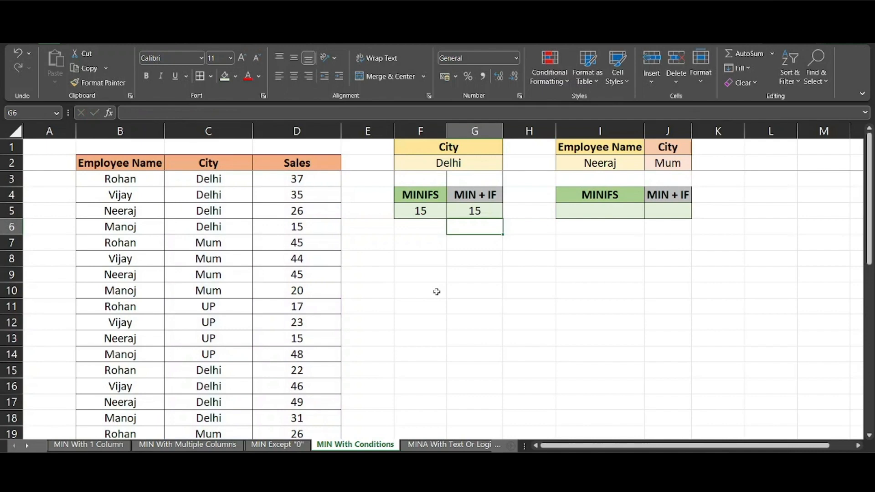
{"action": "left_click", "coordinate": [482, 214]}
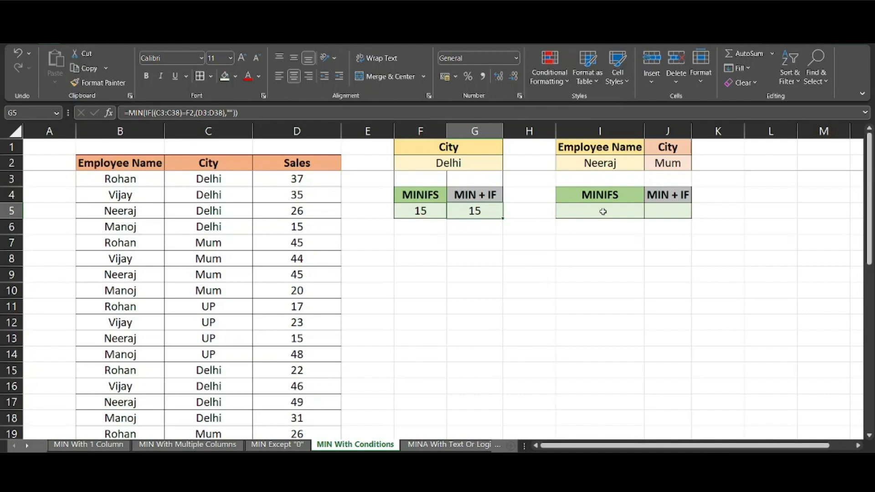
Start a MINIFS formula in cell I5 with the Sales range D3:D38 as the minimum range
{"action": "left_click", "coordinate": [596, 152]}
{"action": "left_click", "coordinate": [665, 149]}
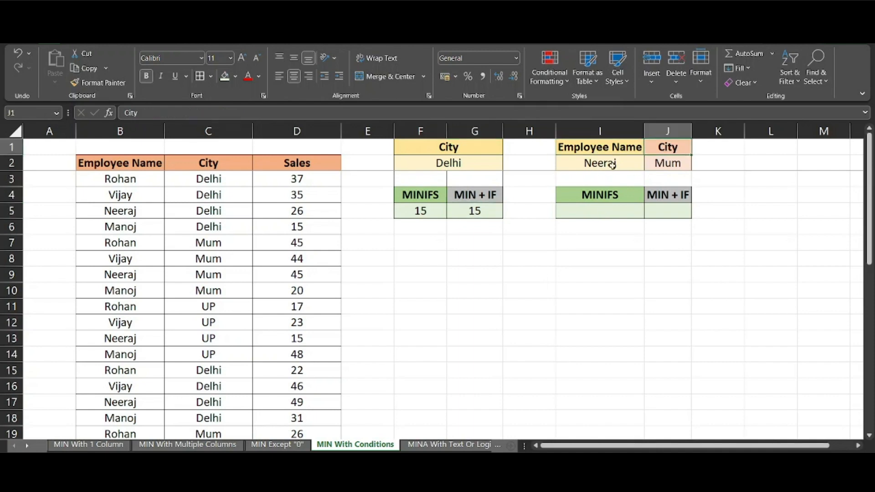
{"action": "left_click", "coordinate": [611, 164]}
{"action": "left_click", "coordinate": [653, 164]}
{"action": "left_click", "coordinate": [602, 213]}
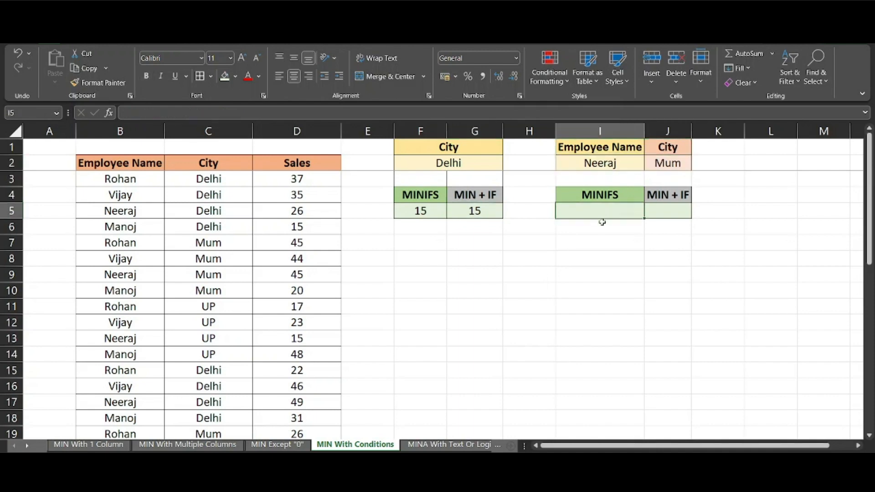
{"action": "type", "text": "="}
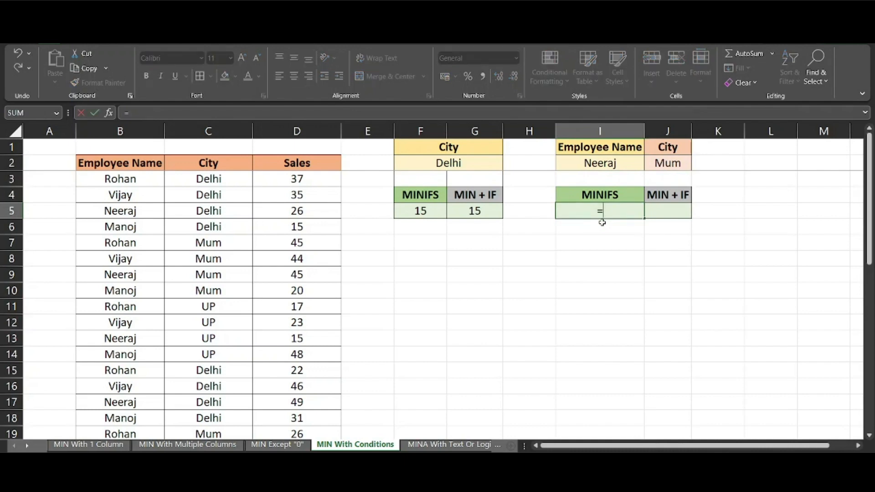
{"action": "type", "text": "minif"}
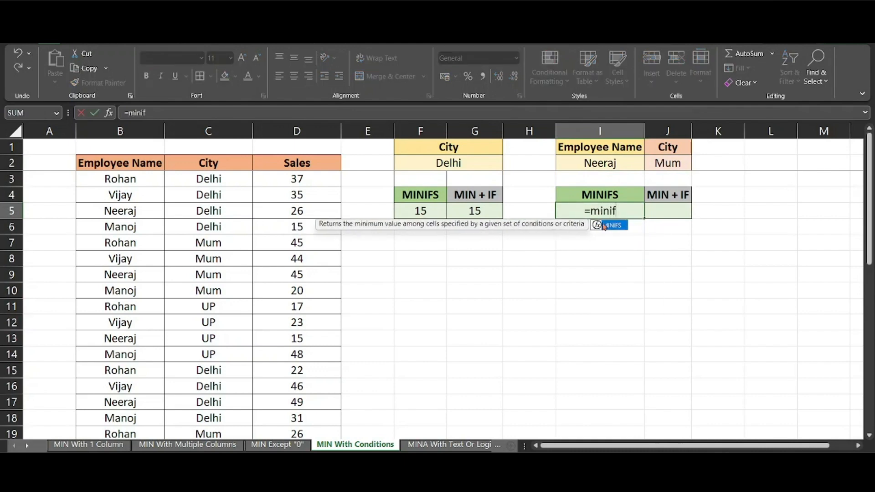
{"action": "double_click", "coordinate": [611, 225]}
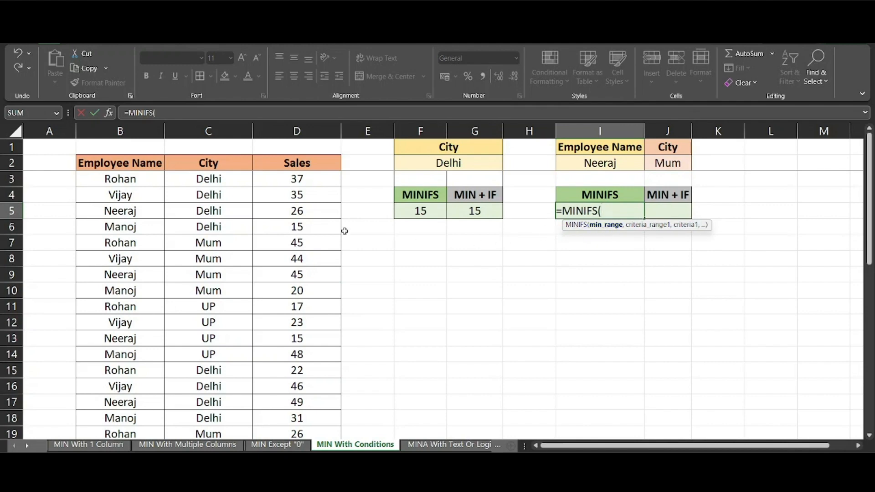
{"action": "left_click", "coordinate": [295, 178]}
{"action": "key", "text": "ctrl+shift+Down"}
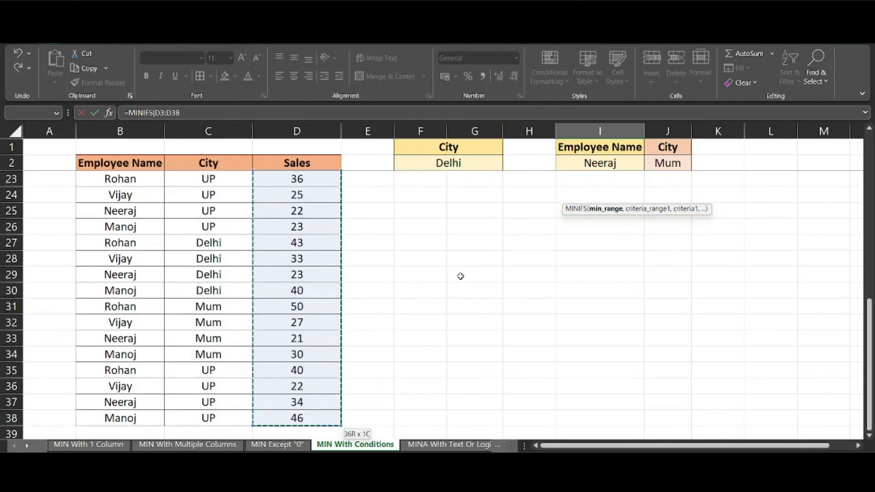
{"action": "type", "text": ","}
{"action": "scroll", "coordinate": [460, 275], "scroll_direction": "up", "scroll_amount": 7}
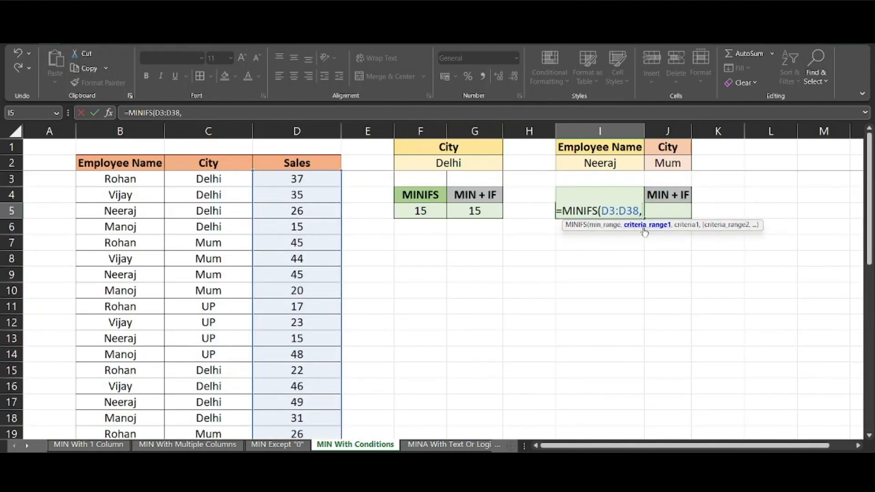
Add the Employee Name range B3:B38 as the first criteria range of the I5 formula, with cell I2 as its criterion
{"action": "left_click", "coordinate": [201, 178]}
{"action": "left_click", "coordinate": [132, 178]}
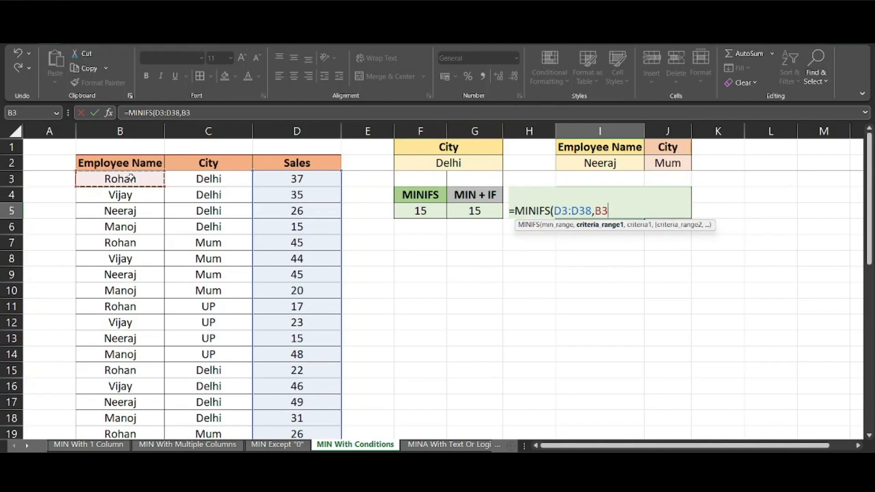
{"action": "key", "text": "ctrl+shift+Down"}
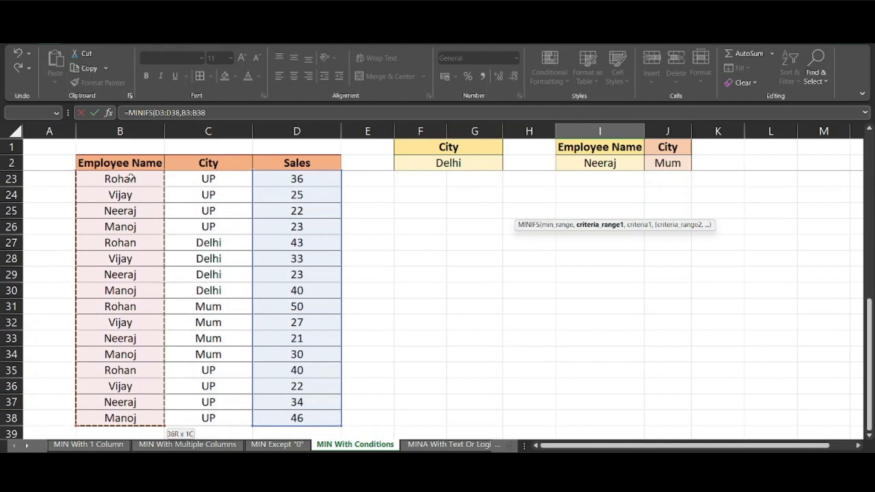
{"action": "type", "text": ","}
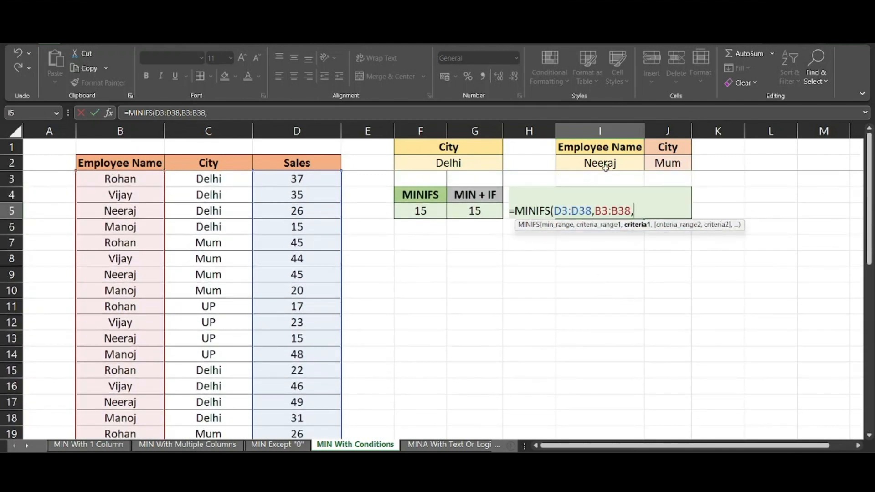
{"action": "left_click", "coordinate": [602, 163]}
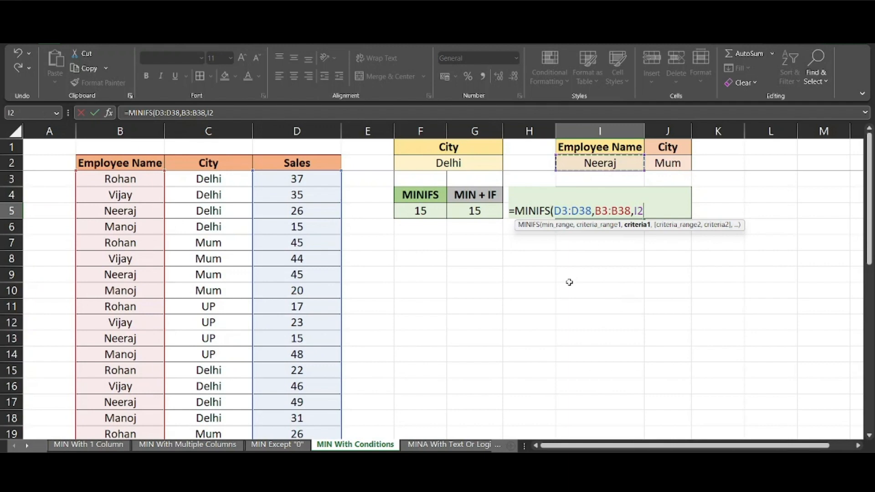
{"action": "type", "text": ","}
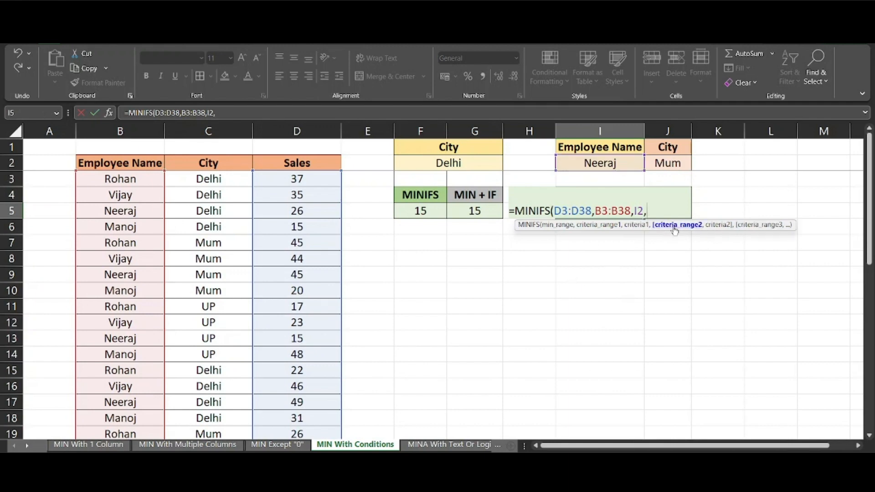
Finish the MINIFS formula in I5 with the City range C3:C38 as second criteria range and cell J2 as its criterion
{"action": "left_click", "coordinate": [207, 179]}
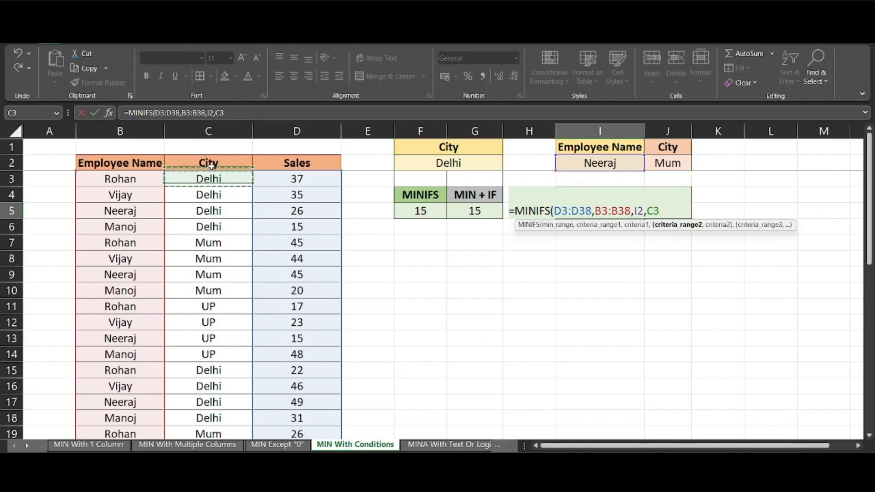
{"action": "key", "text": "ctrl+shift+Down"}
{"action": "type", "text": ","}
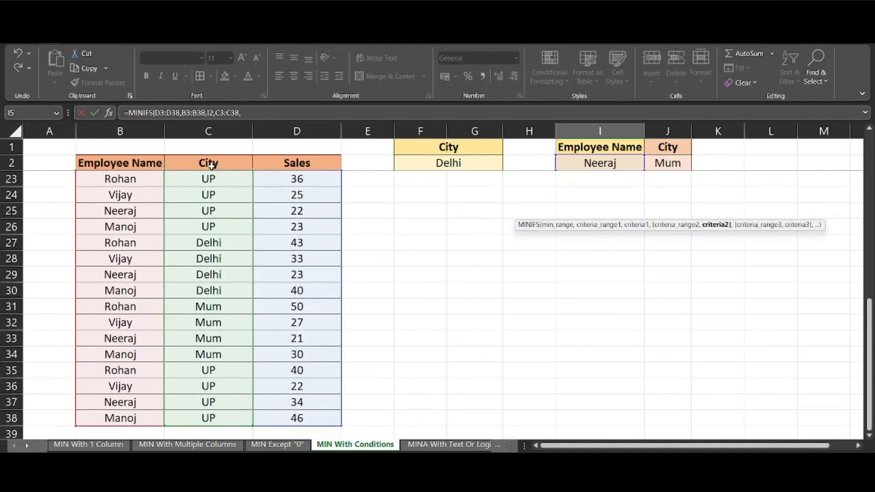
{"action": "scroll", "coordinate": [211, 164], "scroll_direction": "up", "scroll_amount": 7}
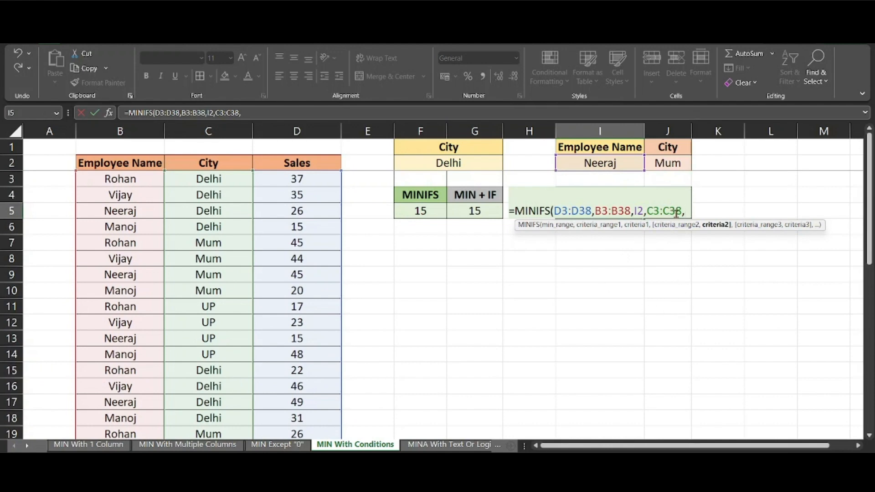
{"action": "left_click", "coordinate": [665, 163]}
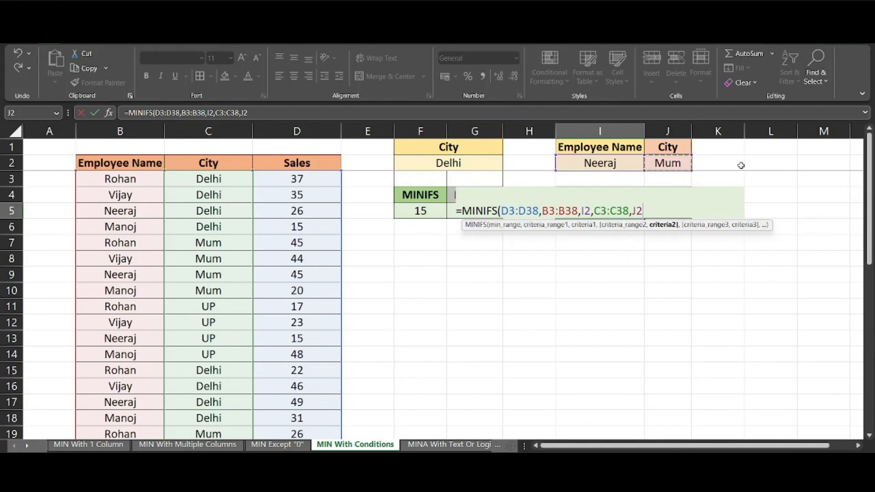
{"action": "type", "text": ")"}
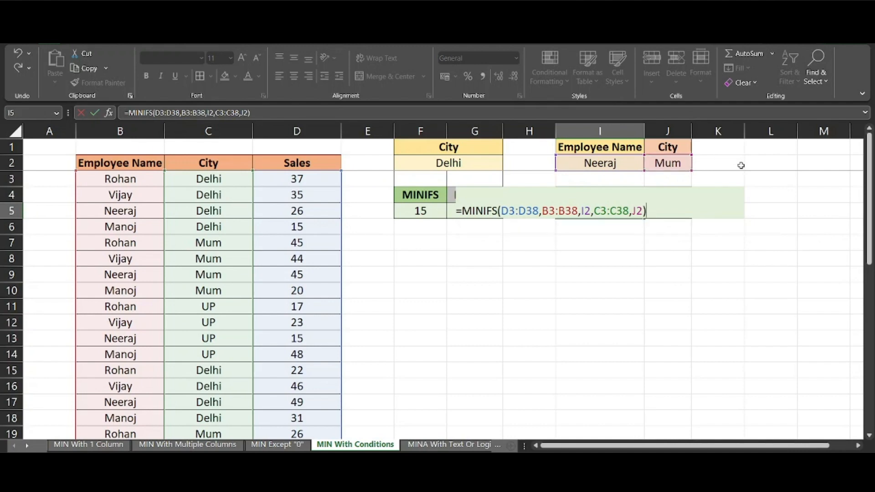
{"action": "key", "text": "Return"}
{"action": "key", "text": "Up"}
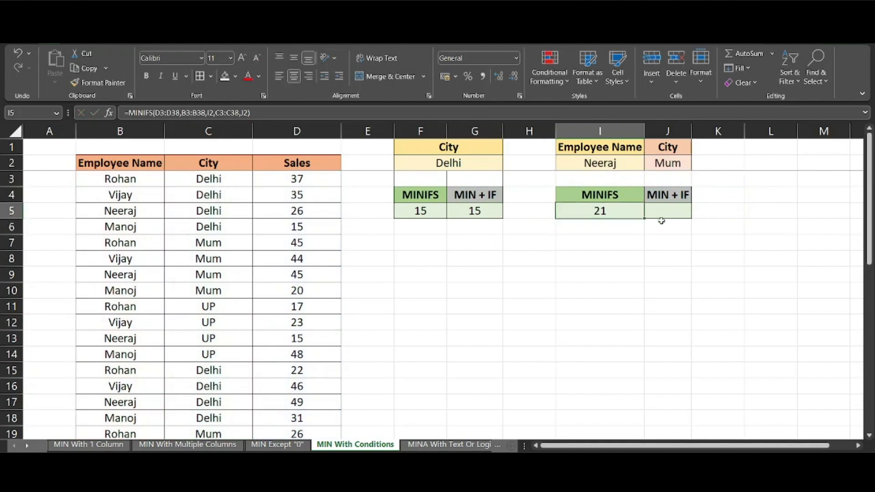
Turn on filters for the data table and filter the Employee Name column to only the employee given in I2
{"action": "left_click", "coordinate": [115, 161]}
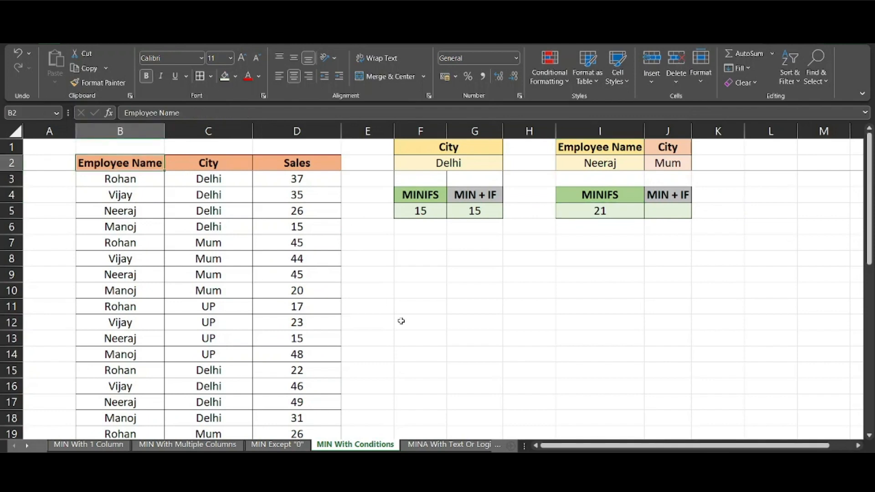
{"action": "key", "text": "ctrl+shift+l"}
{"action": "key", "text": "alt+Down"}
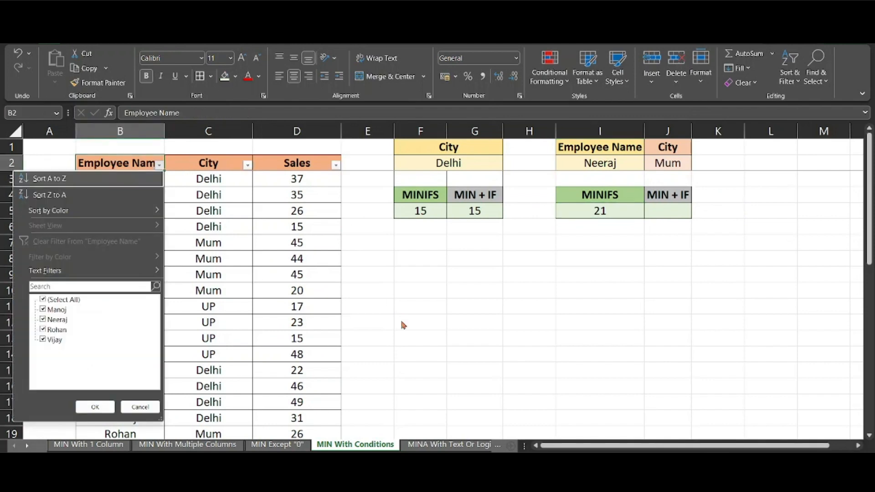
{"action": "key", "text": "Down"}
{"action": "key", "text": "Down"}
{"action": "key", "text": "Down"}
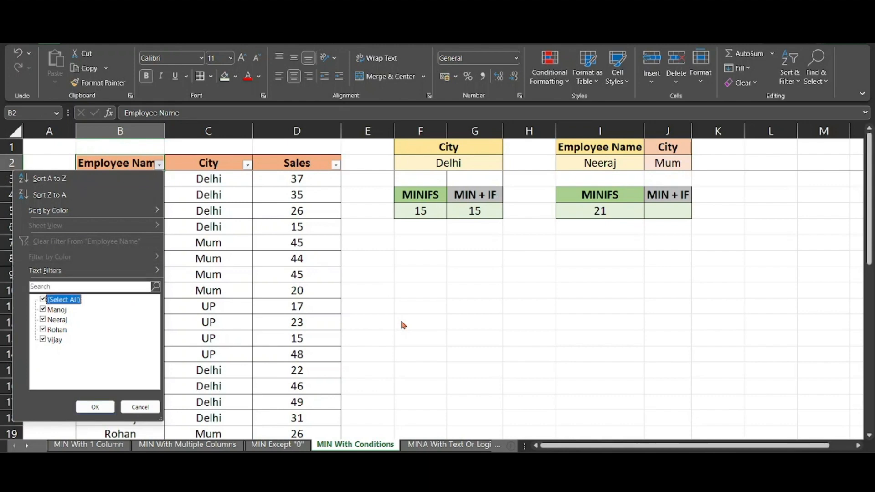
{"action": "key", "text": "space"}
{"action": "key", "text": "Down"}
{"action": "key", "text": "Down"}
{"action": "key", "text": "Down"}
{"action": "key", "text": "Up"}
{"action": "key", "text": "space"}
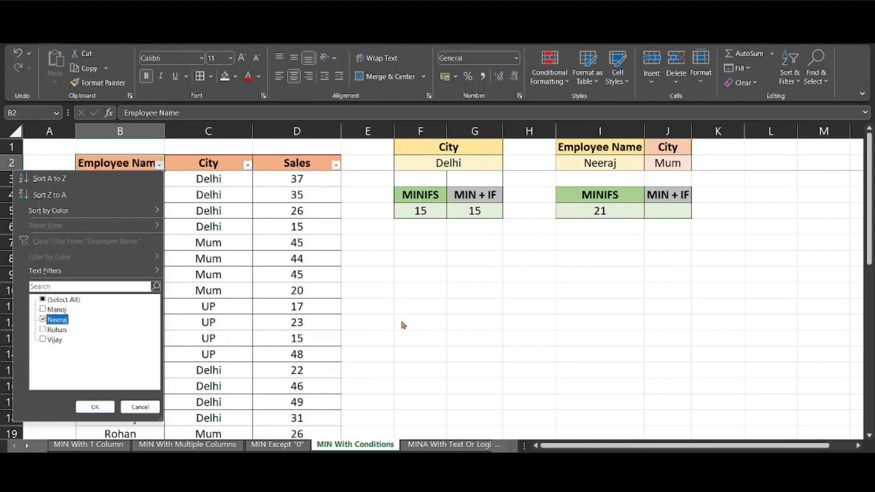
{"action": "key", "text": "Return"}
Filter the City column to show only Mum
{"action": "key", "text": "Right"}
{"action": "key", "text": "alt+Down"}
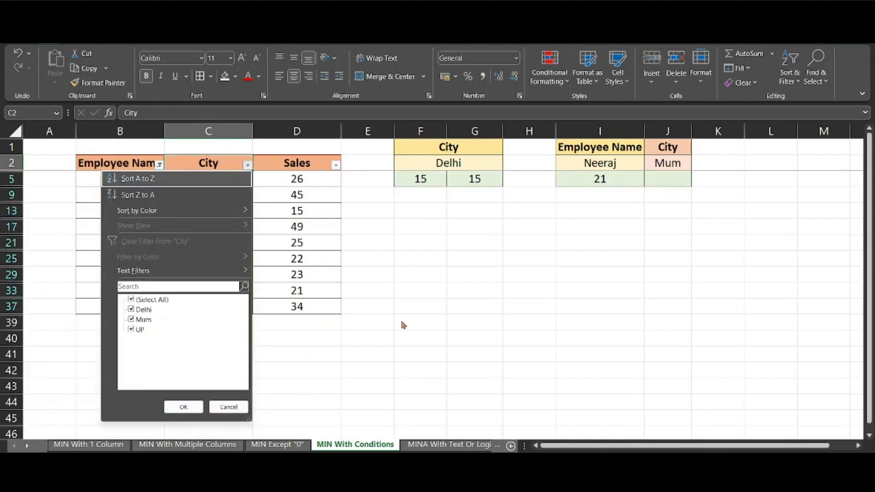
{"action": "key", "text": "Down"}
{"action": "key", "text": "Down"}
{"action": "key", "text": "Down"}
{"action": "key", "text": "Down"}
{"action": "key", "text": "Down"}
{"action": "key", "text": "Down"}
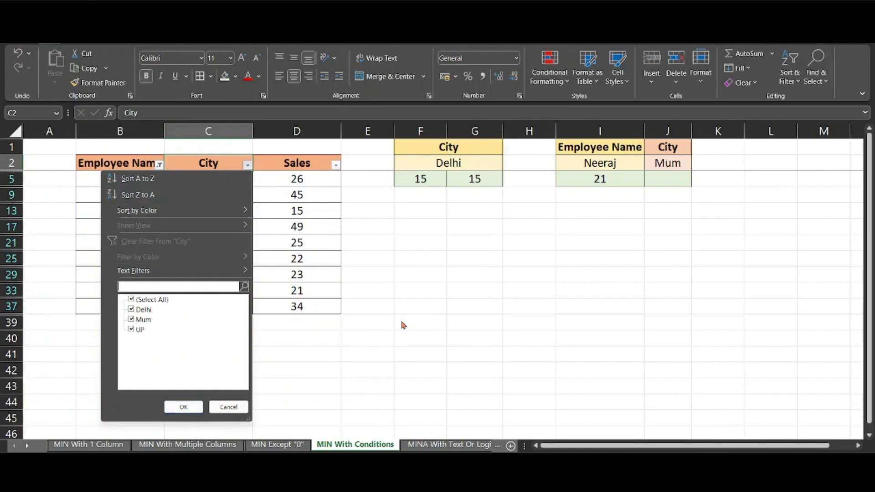
{"action": "key", "text": "Down"}
{"action": "key", "text": "space"}
{"action": "key", "text": "Down"}
{"action": "key", "text": "Down"}
{"action": "key", "text": "space"}
{"action": "key", "text": "Return"}
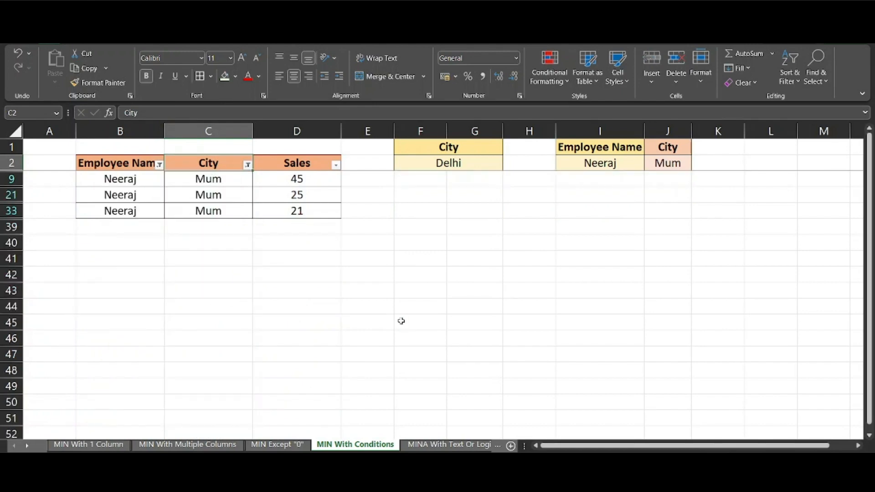
Go through the Sales values of the filtered rows to check for the lowest one
{"action": "key", "text": "Down"}
{"action": "key", "text": "Right"}
{"action": "key", "text": "Right"}
{"action": "key", "text": "Left"}
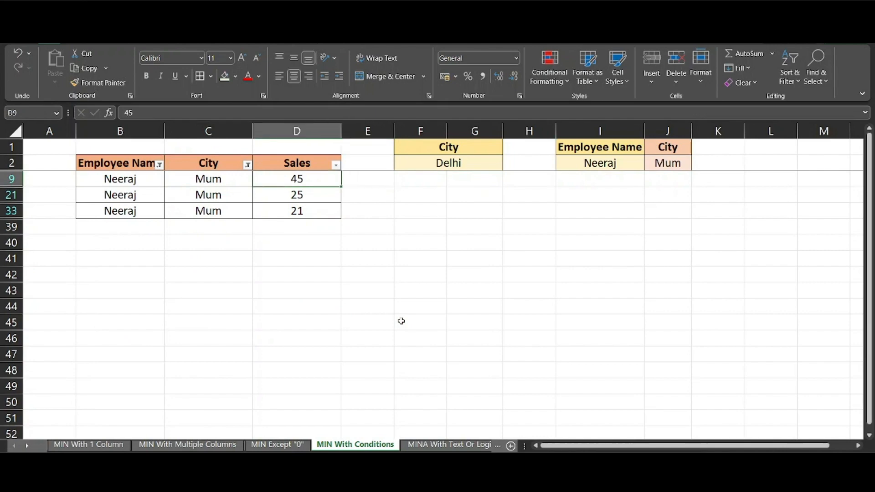
{"action": "key", "text": "Down"}
{"action": "key", "text": "Down"}
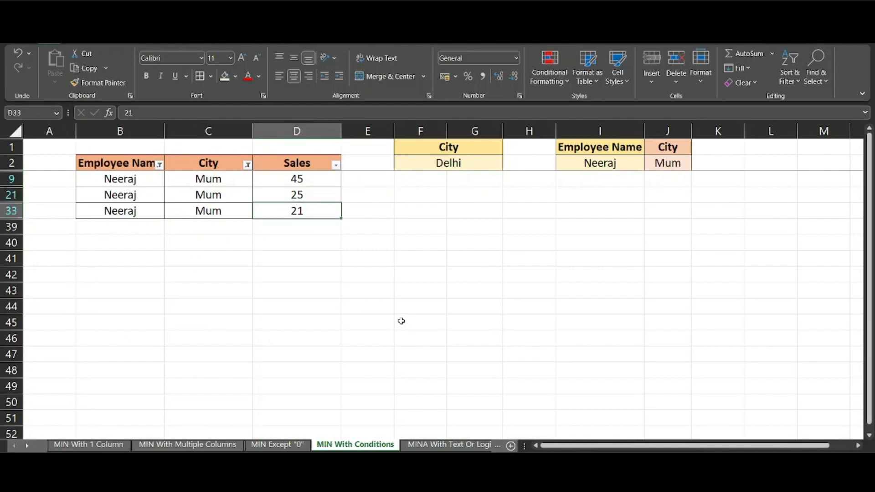
Remove the filters from the data table and select I5 to review its MINIFS formula
{"action": "key", "text": "ctrl+shift+l"}
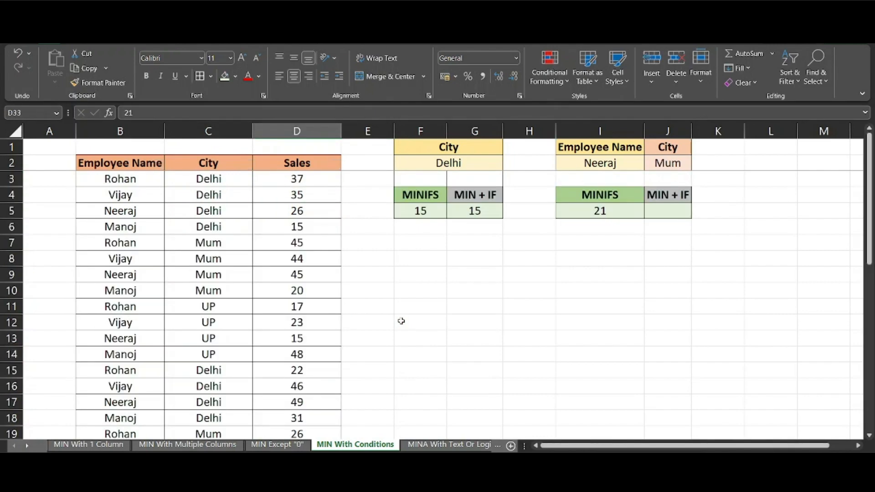
{"action": "left_click", "coordinate": [613, 212]}
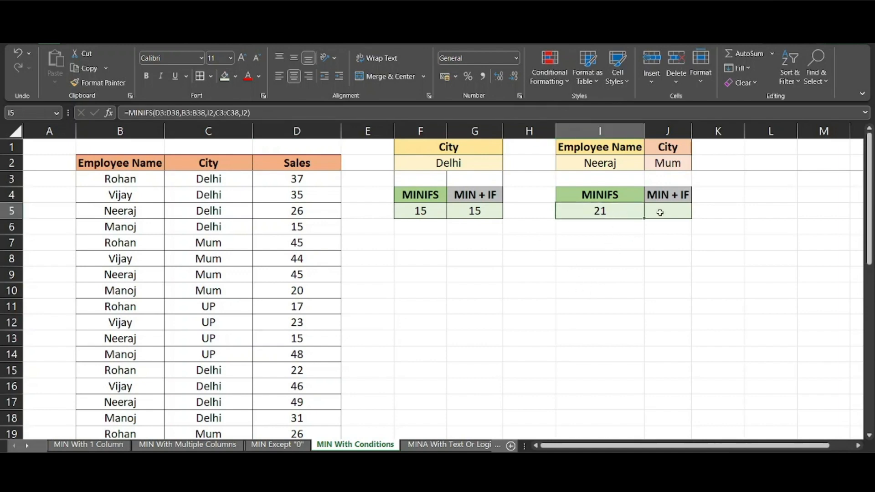
Start a MIN formula in J5 with a nested IF testing whether the Employee Name range B3:B38 equals I2
{"action": "left_click", "coordinate": [661, 211]}
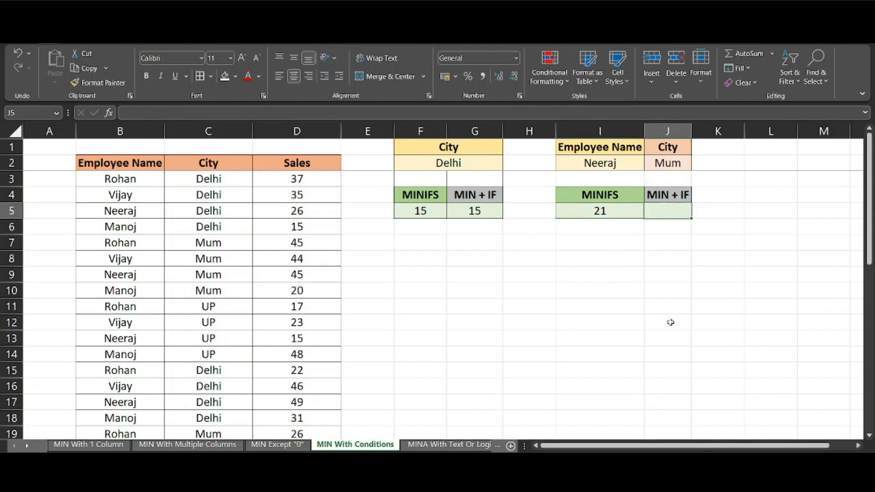
{"action": "type", "text": "=min"}
{"action": "key", "text": "Tab"}
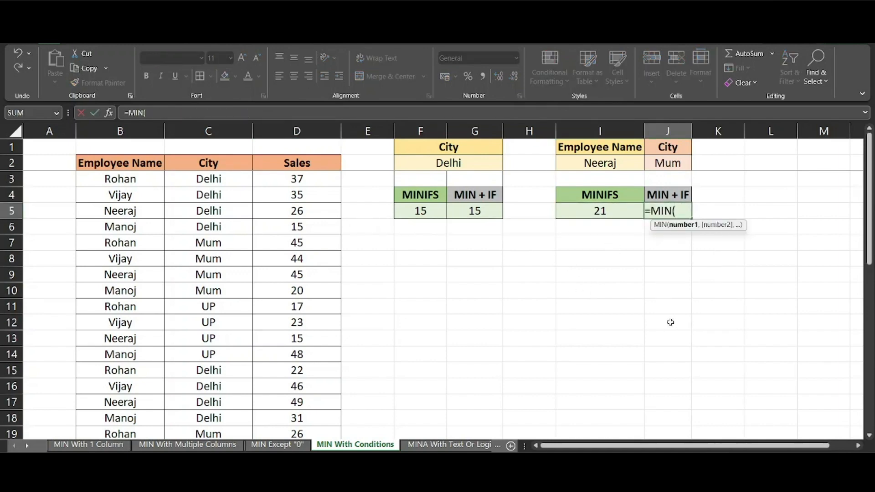
{"action": "type", "text": "if"}
{"action": "key", "text": "Tab"}
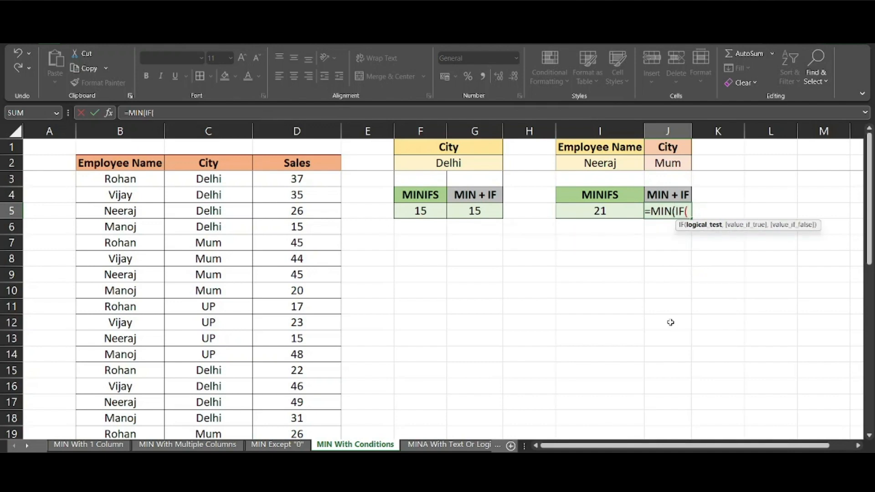
{"action": "type", "text": "("}
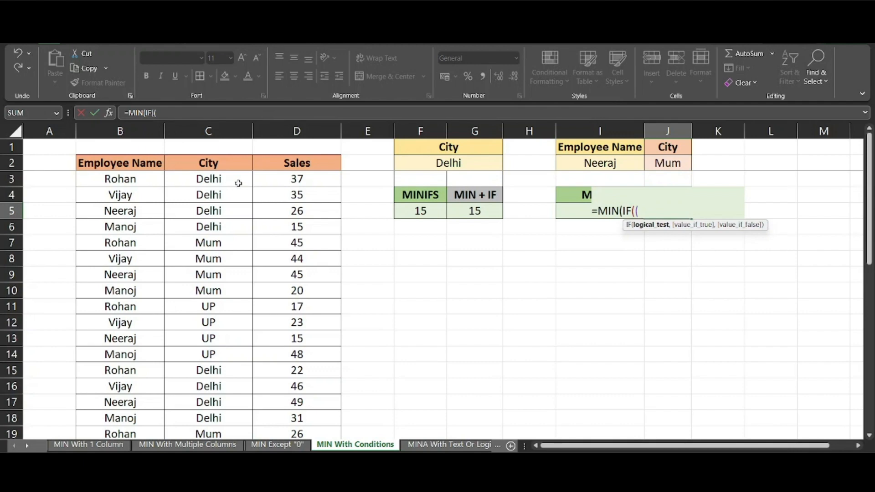
{"action": "left_click", "coordinate": [129, 178]}
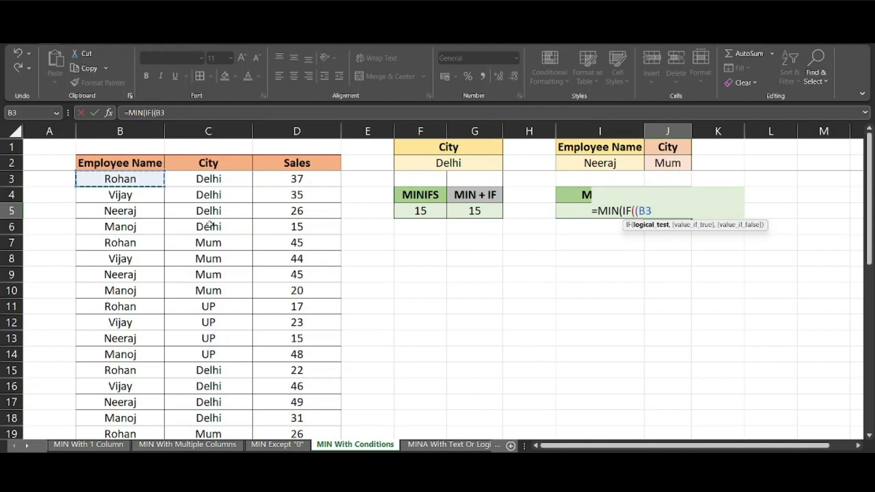
{"action": "key", "text": "ctrl+shift+Down"}
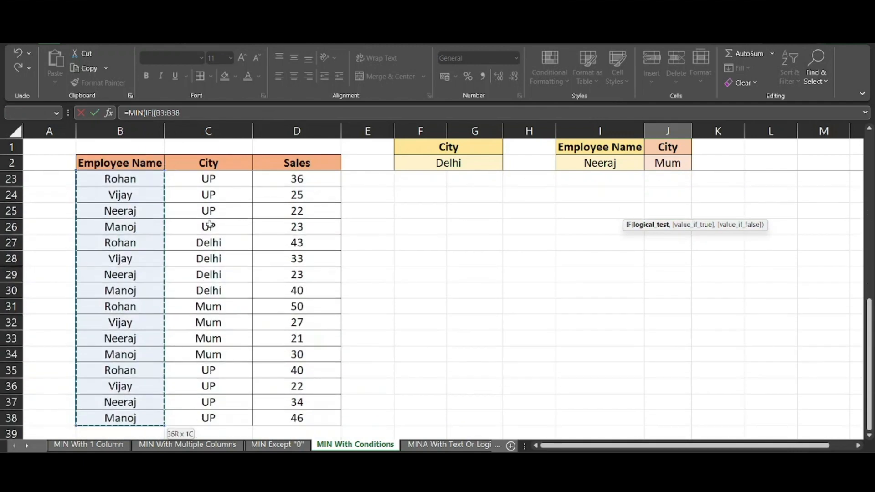
{"action": "type", "text": "="}
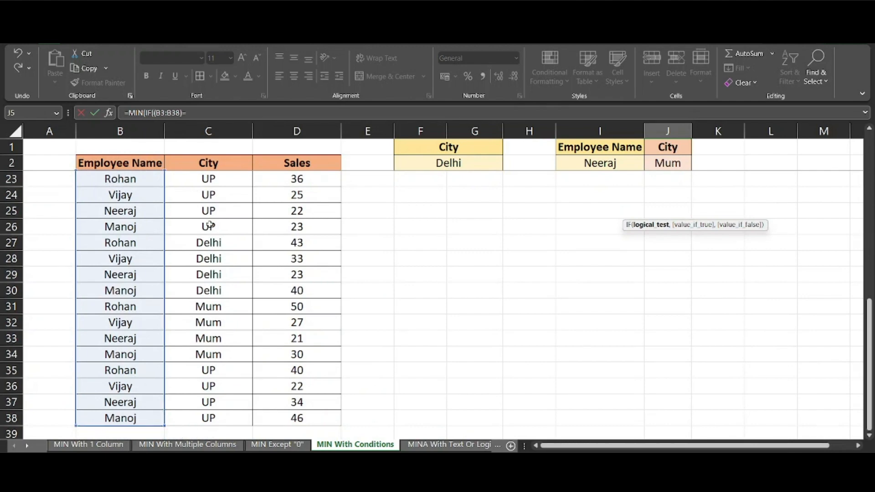
{"action": "scroll", "coordinate": [532, 354], "scroll_direction": "up", "scroll_amount": 7}
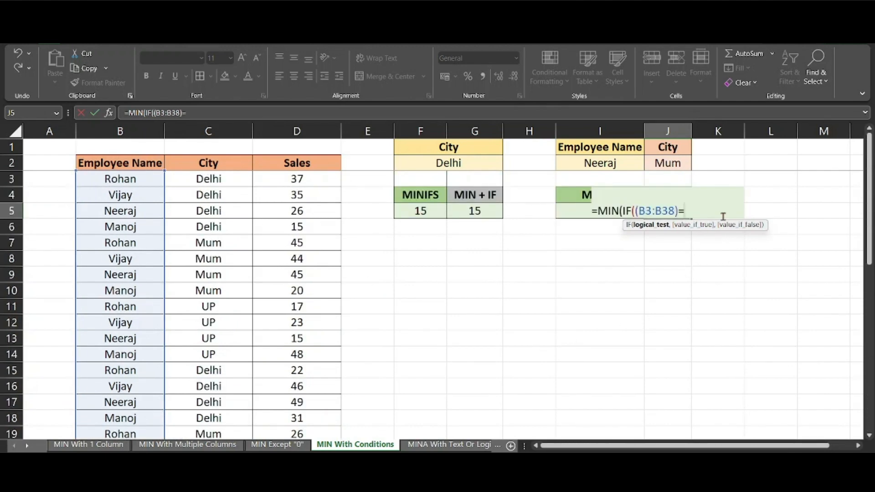
{"action": "left_click", "coordinate": [610, 163]}
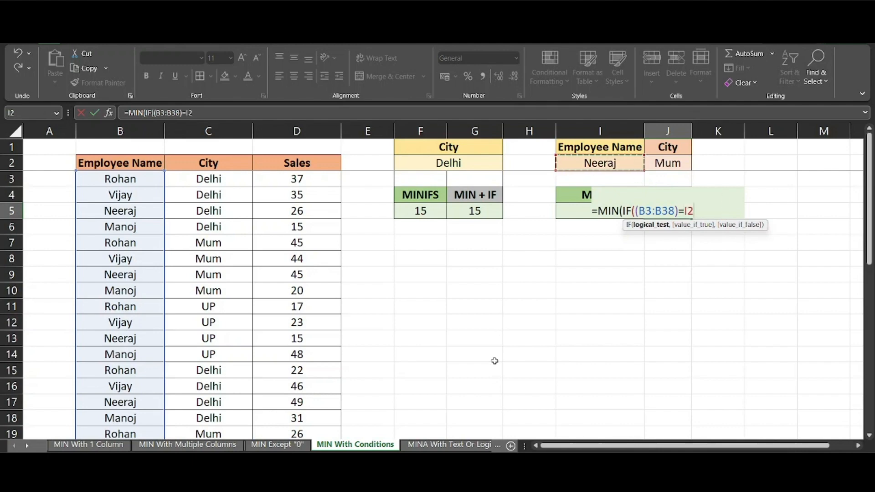
Nest a second IF as the first one's value if true, testing whether the City range C3:C38 equals J2
{"action": "type", "text": ","}
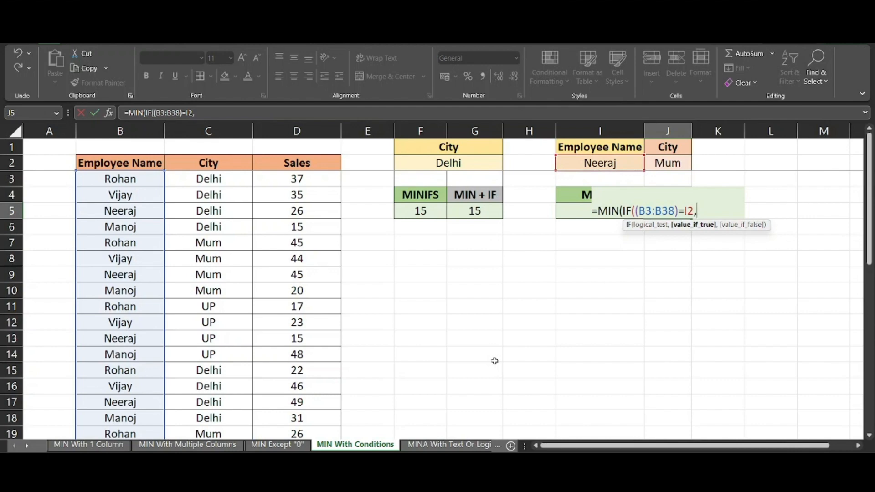
{"action": "type", "text": "if"}
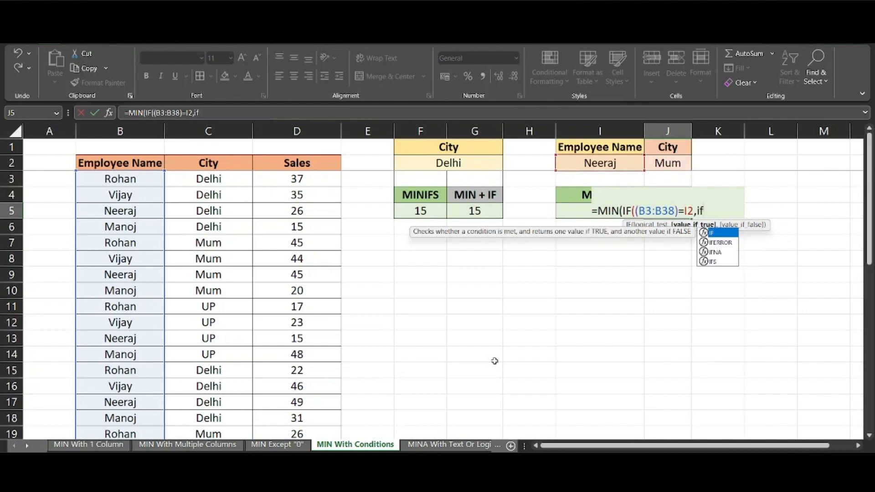
{"action": "key", "text": "Tab"}
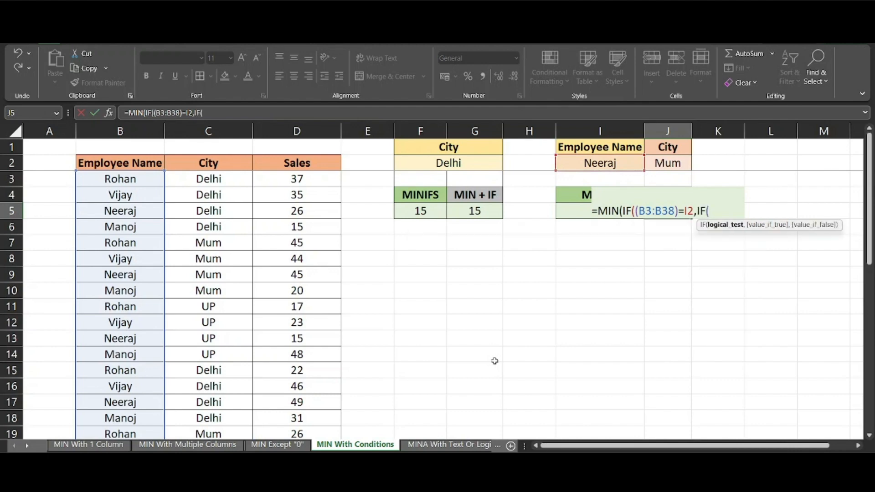
{"action": "type", "text": "("}
{"action": "left_click", "coordinate": [203, 178]}
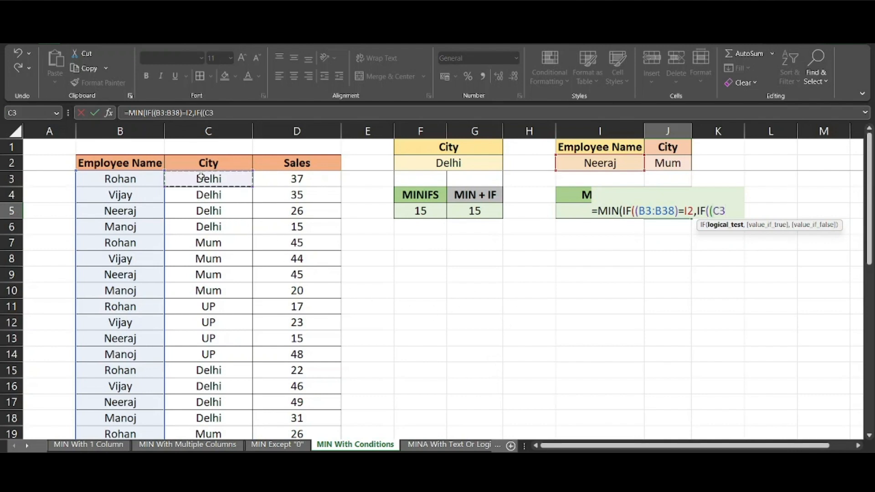
{"action": "key", "text": "ctrl+shift+Down"}
{"action": "scroll", "coordinate": [283, 191], "scroll_direction": "up", "scroll_amount": 7}
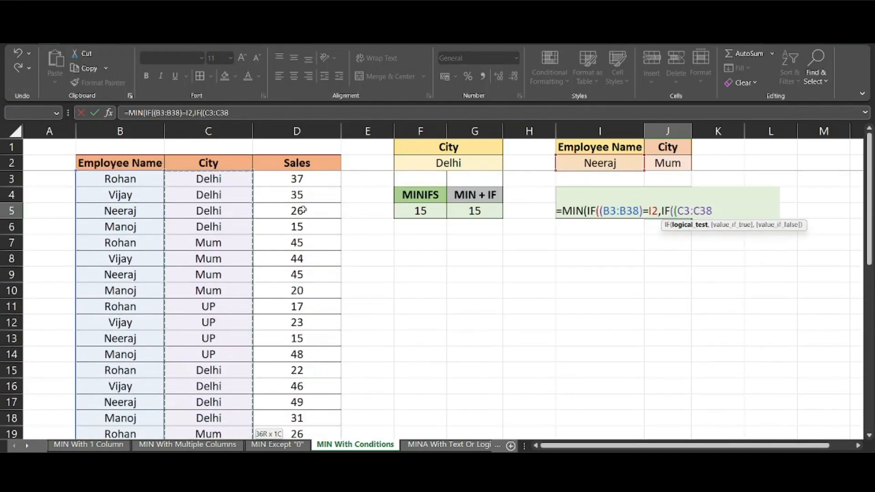
{"action": "type", "text": ")"}
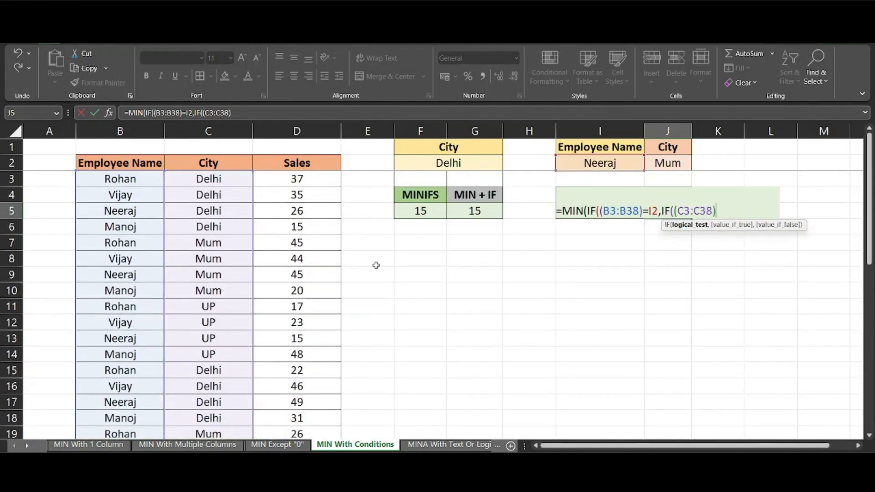
{"action": "type", "text": "="}
{"action": "left_click", "coordinate": [662, 166]}
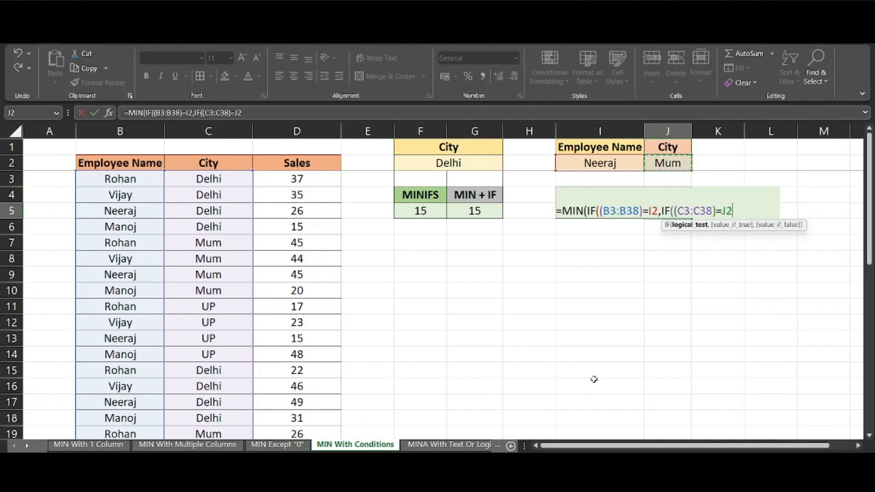
Add the Sales range D3:D38, enclosed in parentheses, as the inner IF's value if true
{"action": "type", "text": ","}
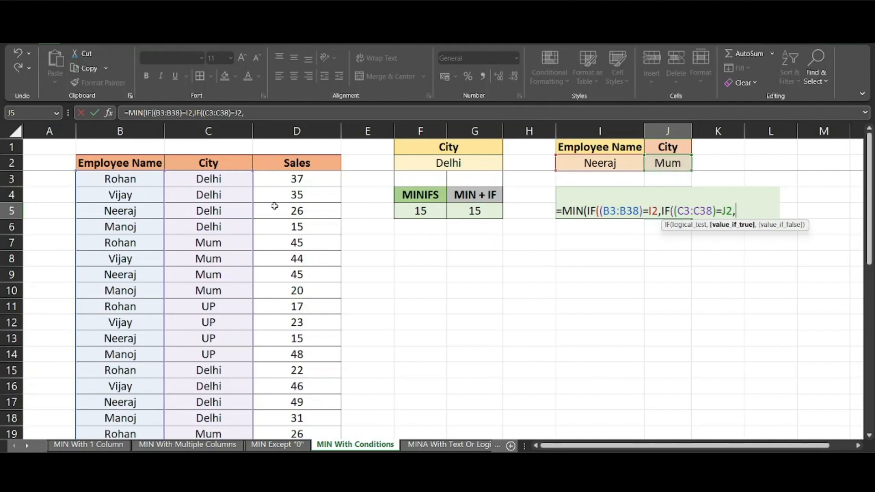
{"action": "left_click", "coordinate": [292, 179]}
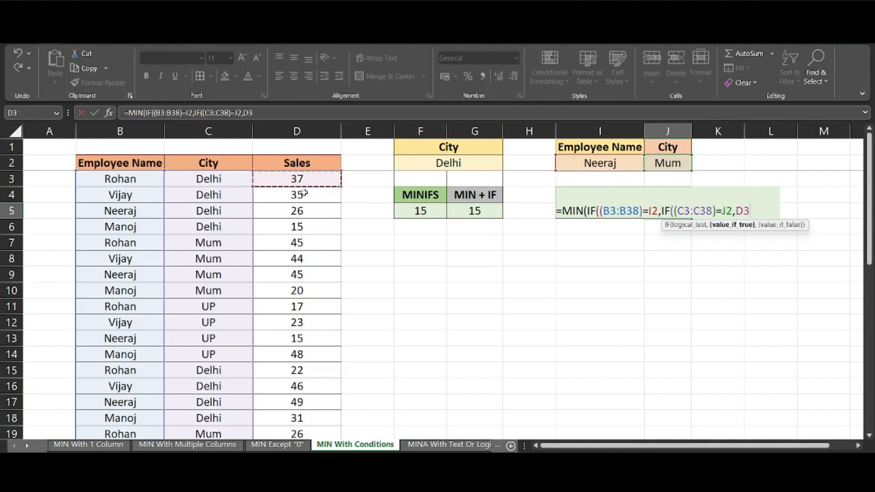
{"action": "key", "text": "ctrl+shift+Down"}
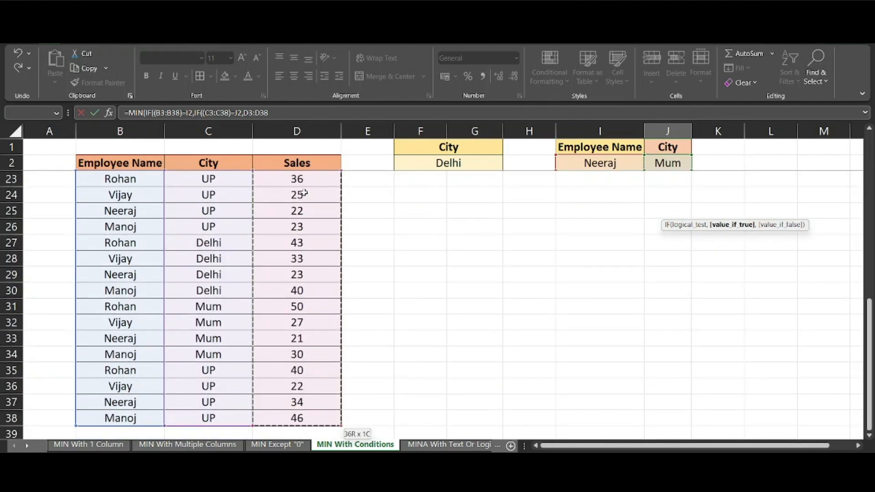
{"action": "left_click", "coordinate": [245, 114]}
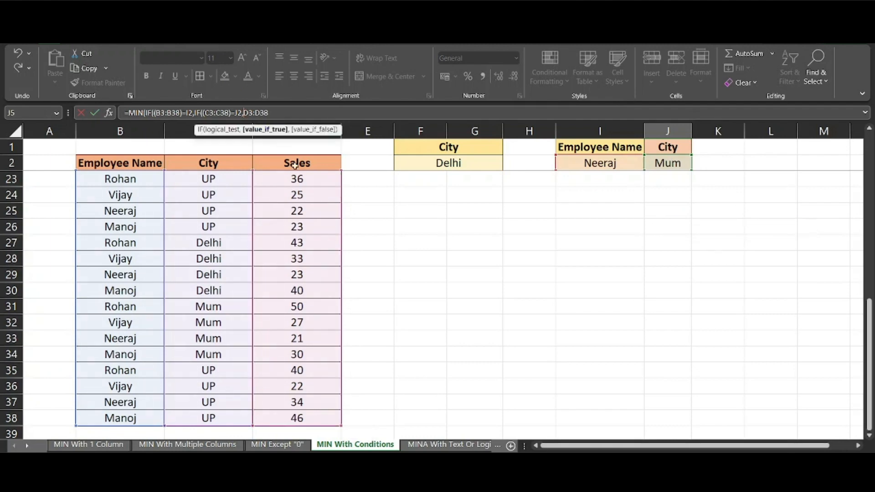
{"action": "type", "text": "("}
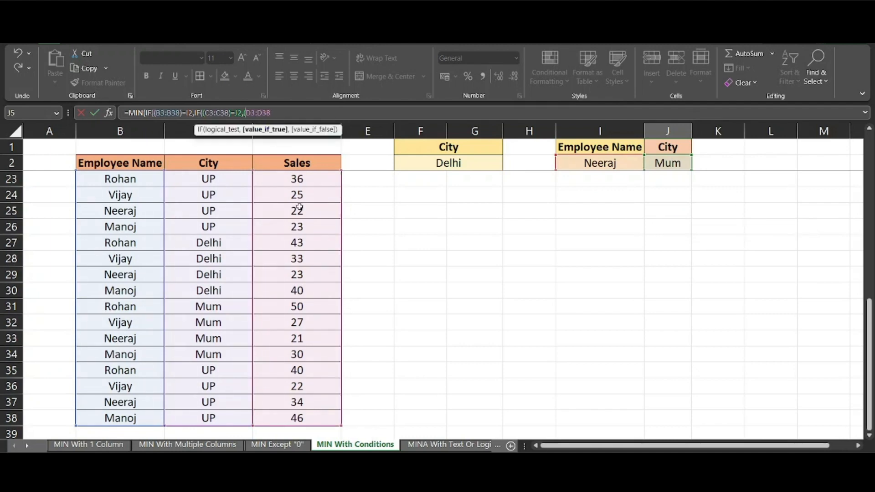
{"action": "scroll", "coordinate": [650, 273], "scroll_direction": "up", "scroll_amount": 7}
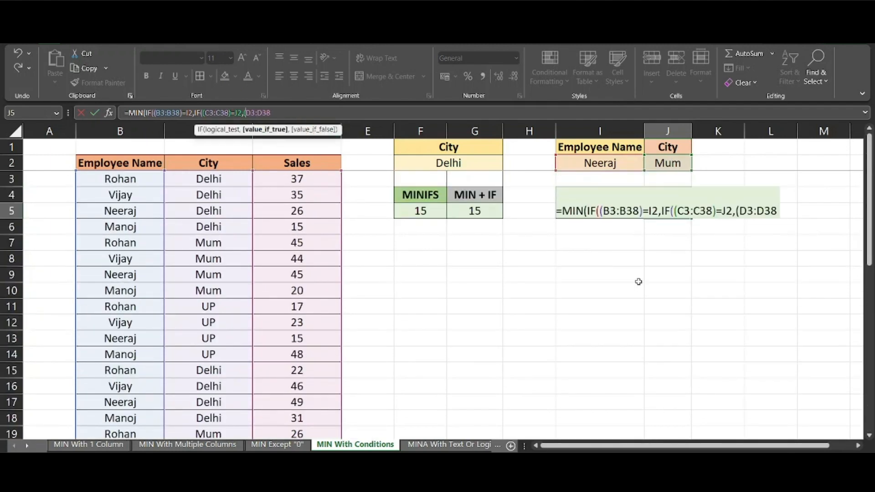
{"action": "left_click", "coordinate": [778, 212]}
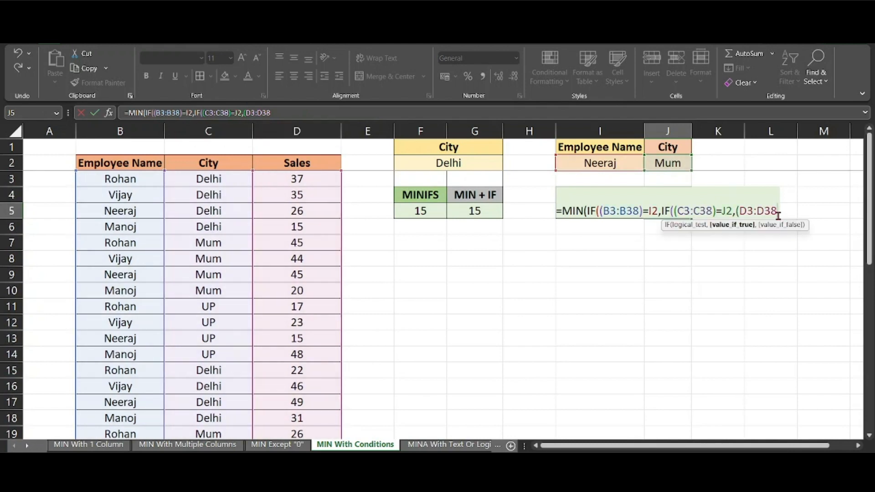
{"action": "type", "text": ")"}
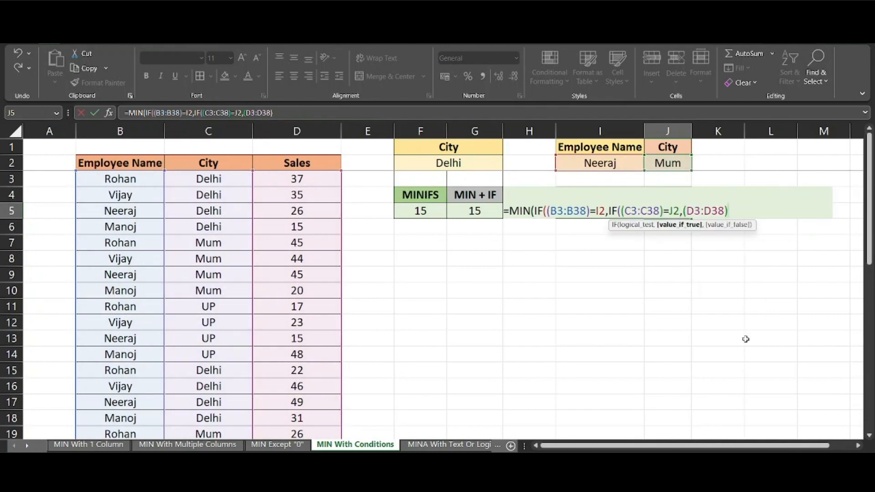
Give both IFs an empty string "" as value if false, then close and enter the MIN + IF formula in J5
{"action": "type", "text": ","}
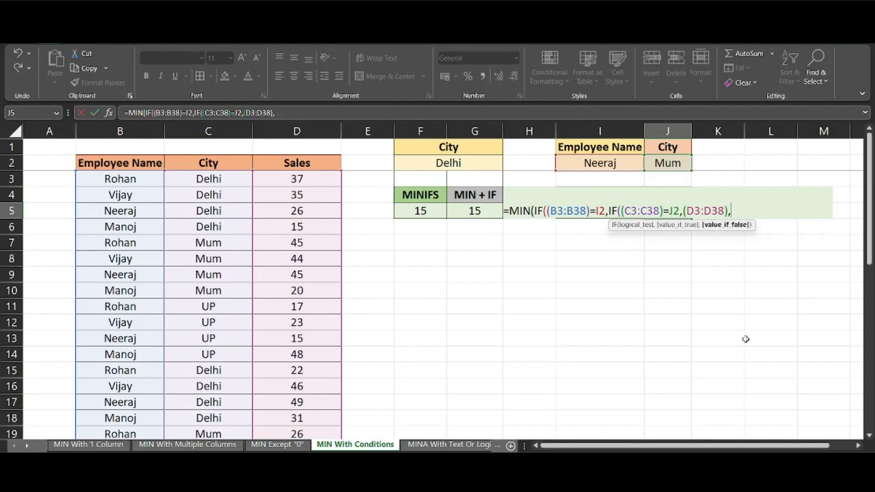
{"action": "type", "text": "\"\")"}
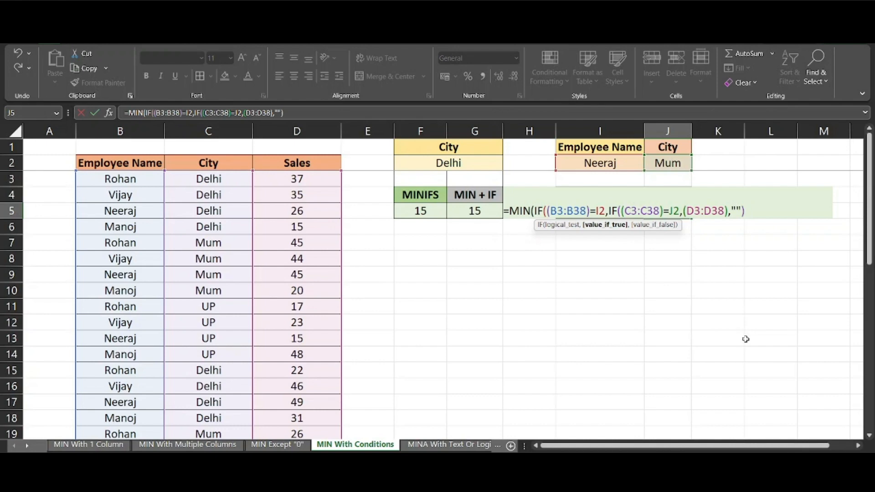
{"action": "type", "text": ",\""}
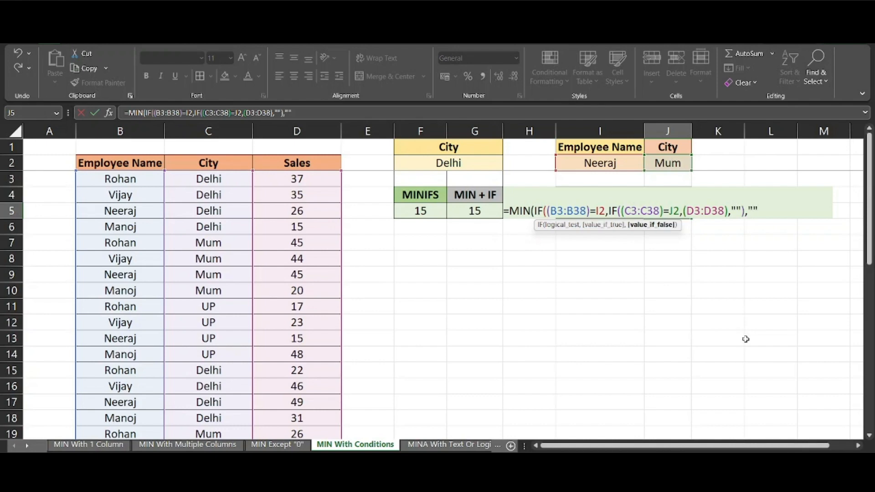
{"action": "type", "text": "\")"}
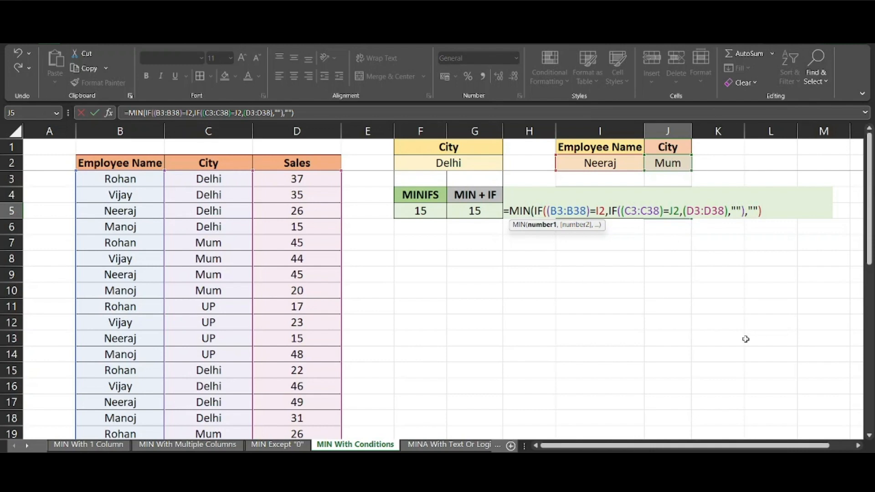
{"action": "type", "text": ")"}
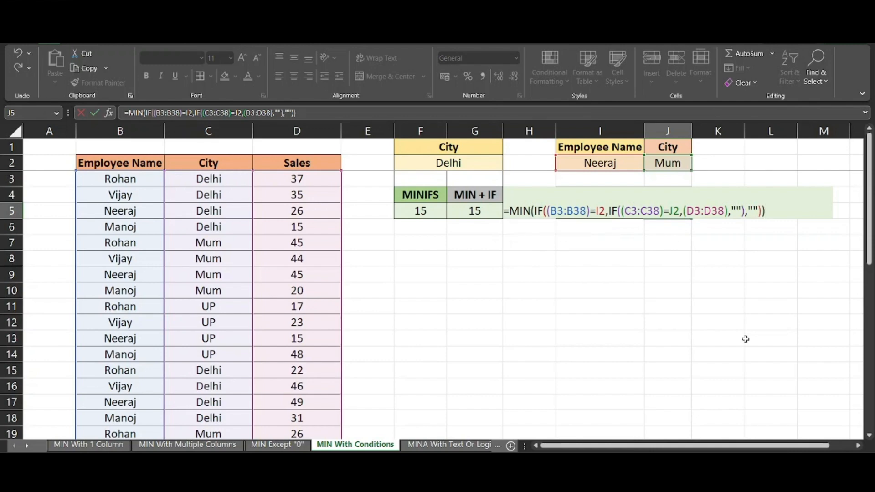
{"action": "key", "text": "Return"}
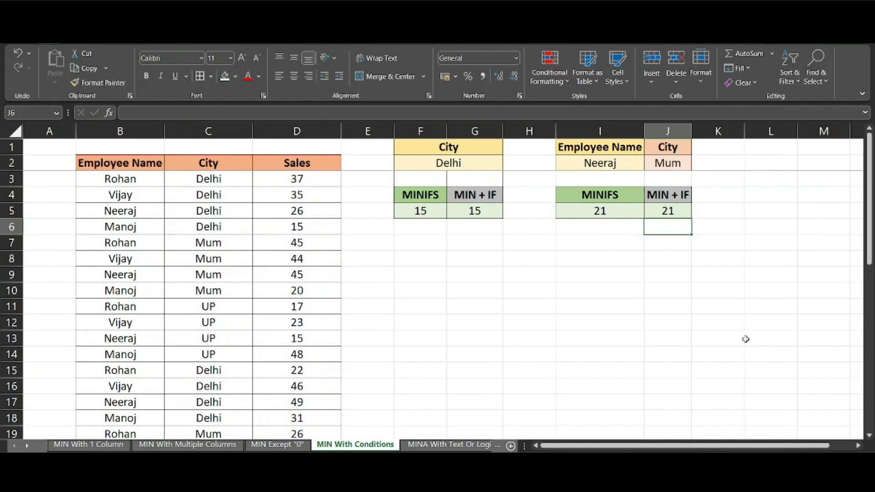
{"action": "key", "text": "Up"}
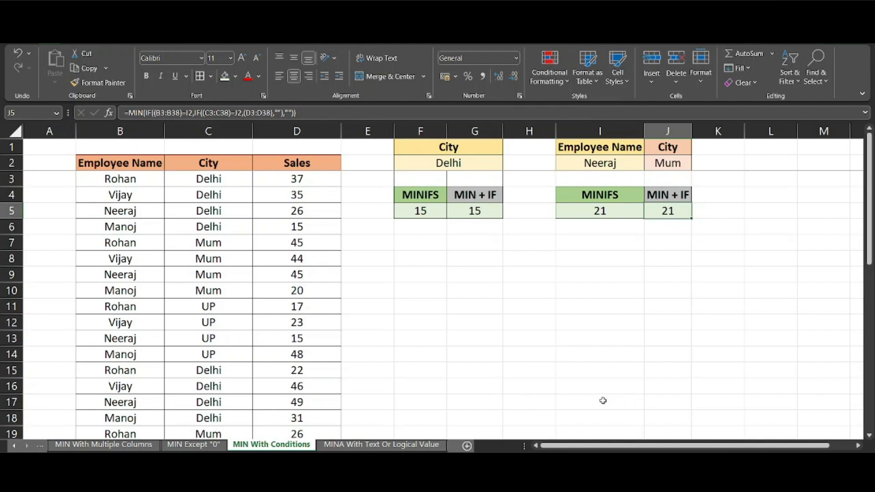
Open the "MINA With Text Or Logical Value" sheet and review the values assigned to Text, TRUE and FALSE in D3:E5
{"action": "left_click", "coordinate": [351, 448]}
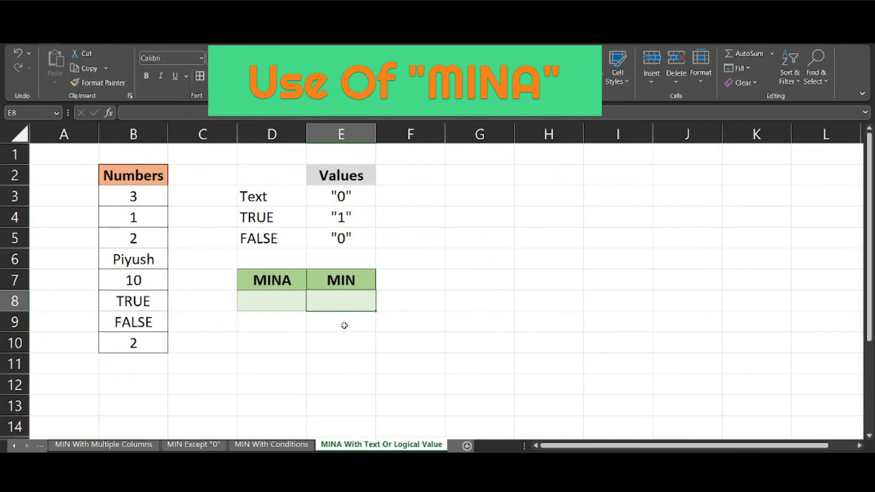
{"action": "left_click", "coordinate": [263, 198]}
{"action": "left_click", "coordinate": [346, 197]}
{"action": "left_click", "coordinate": [279, 218]}
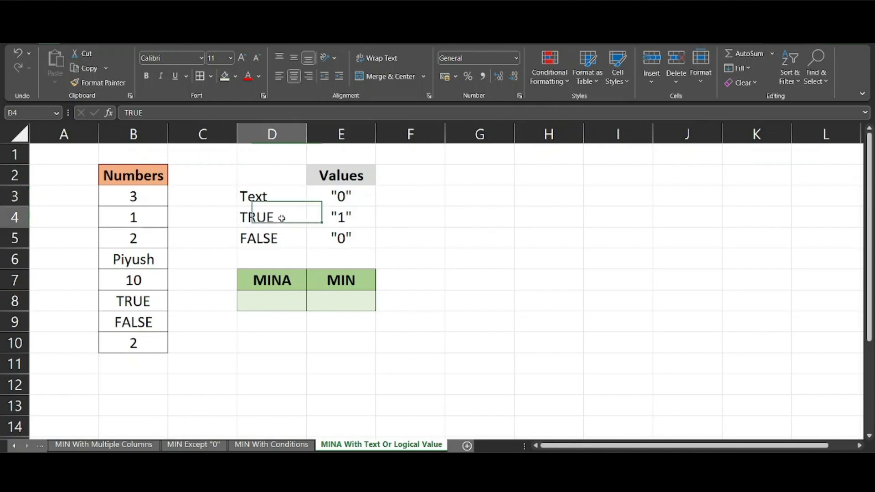
{"action": "left_click", "coordinate": [340, 216]}
{"action": "left_click", "coordinate": [268, 239]}
{"action": "left_click", "coordinate": [322, 240]}
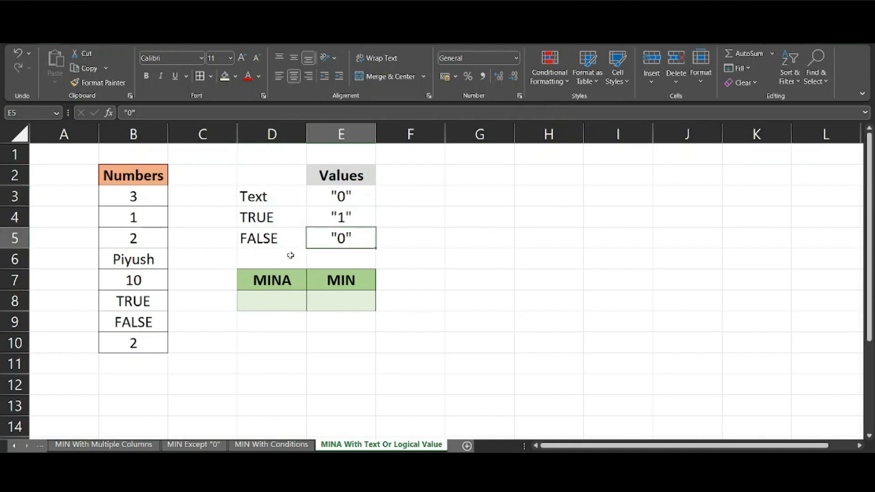
Match the Text, TRUE and FALSE labels in D3:D5 to their corresponding entries in B6, B8 and B9 of the Numbers column
{"action": "left_click", "coordinate": [266, 199]}
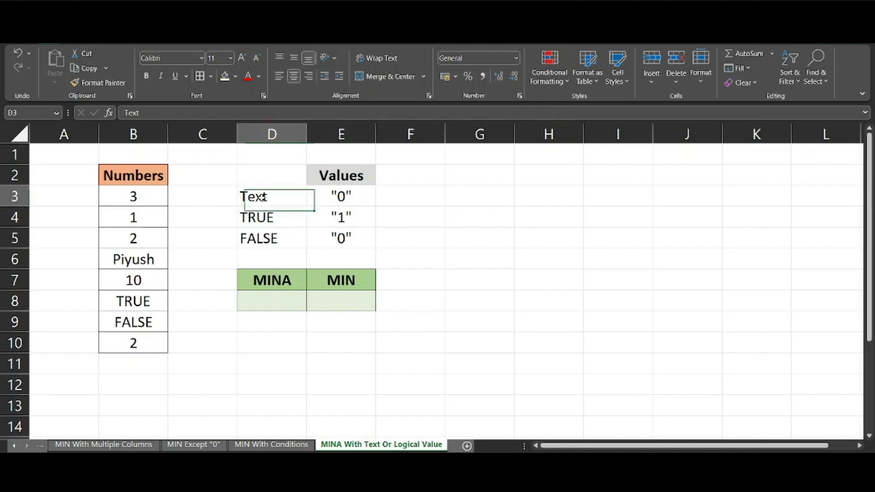
{"action": "left_click", "coordinate": [142, 265]}
{"action": "left_click", "coordinate": [253, 219]}
{"action": "left_click", "coordinate": [153, 298]}
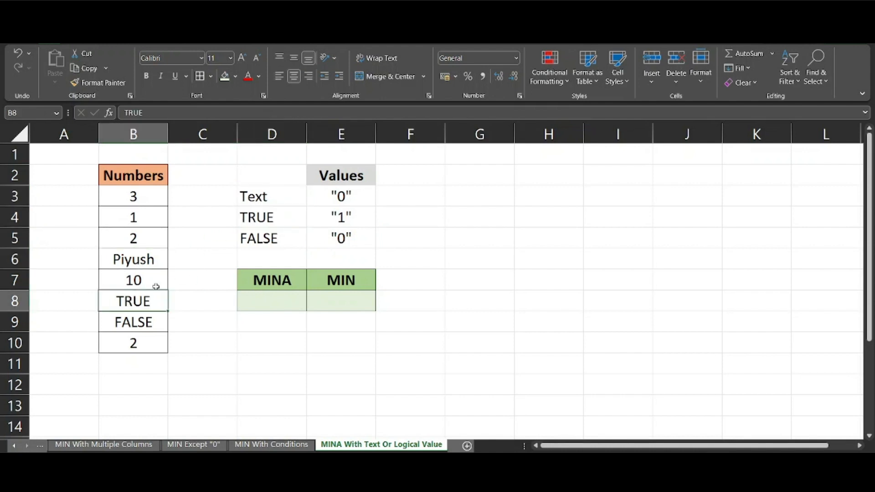
{"action": "left_click", "coordinate": [268, 243]}
{"action": "left_click", "coordinate": [149, 319]}
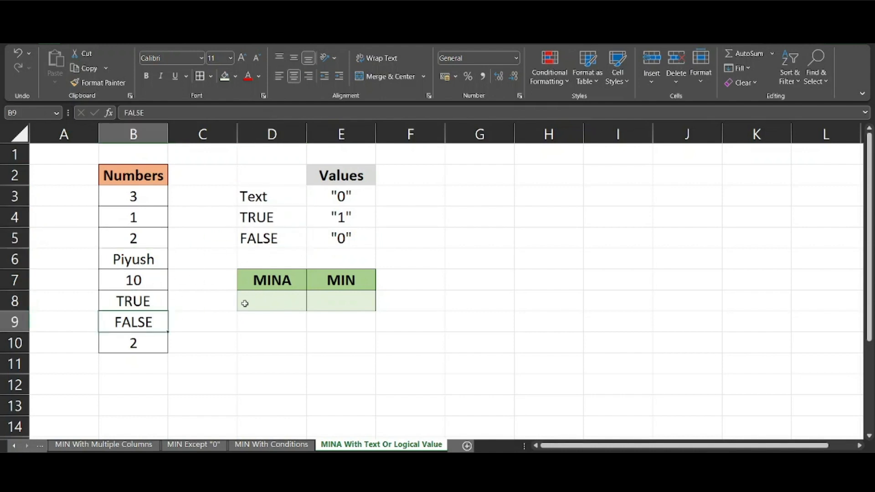
Enter a MIN formula in E8 over the Numbers range B3:B10
{"action": "left_click", "coordinate": [341, 298]}
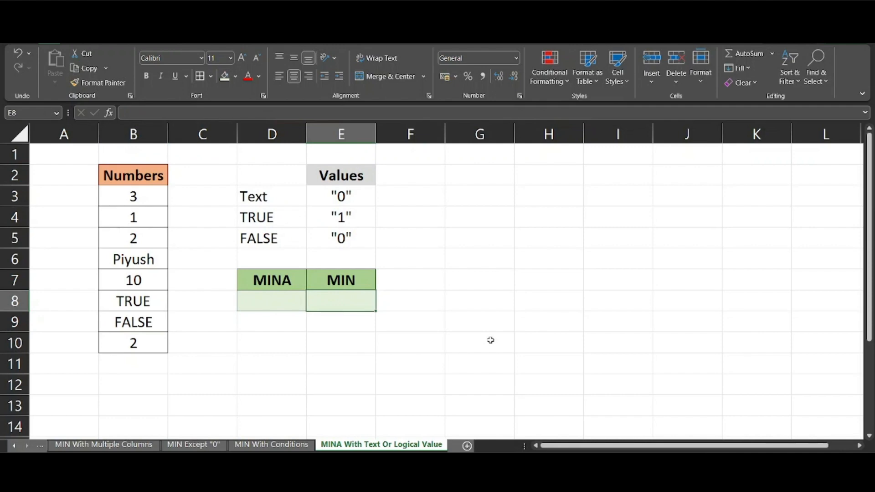
{"action": "type", "text": "=min"}
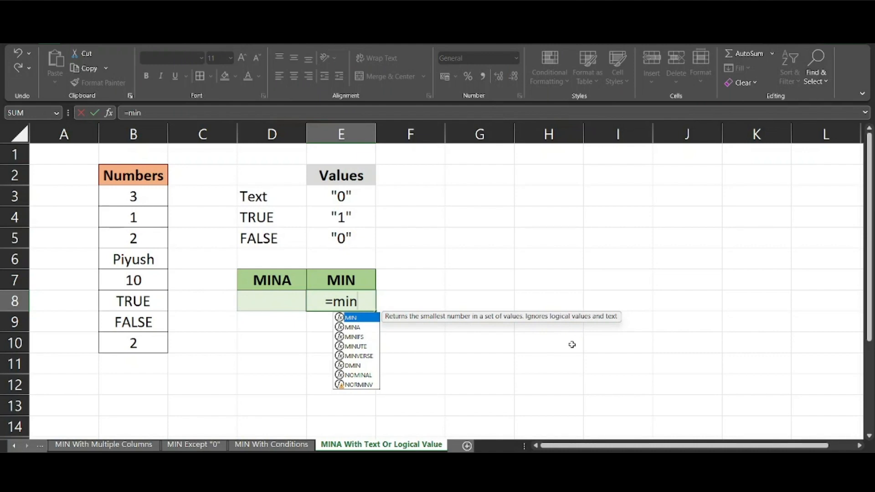
{"action": "key", "text": "Tab"}
{"action": "left_click_drag", "start_coordinate": [134, 196], "coordinate": [116, 337]}
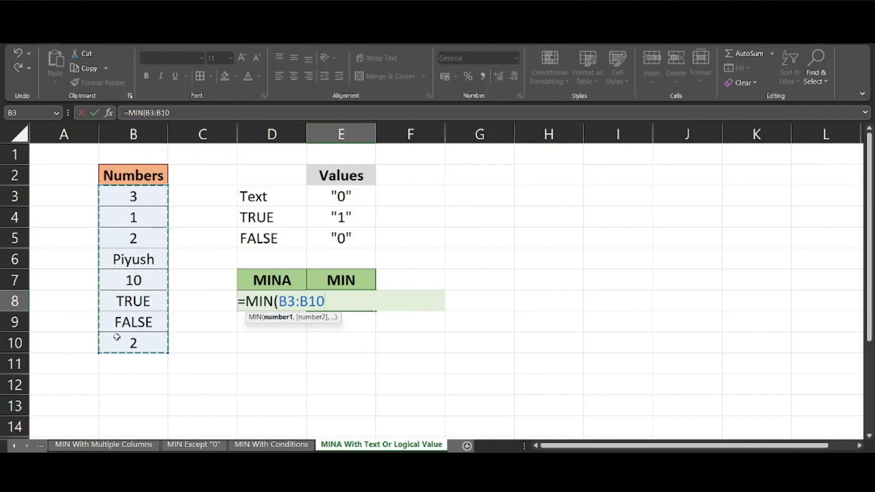
{"action": "type", "text": ")"}
{"action": "key", "text": "Return"}
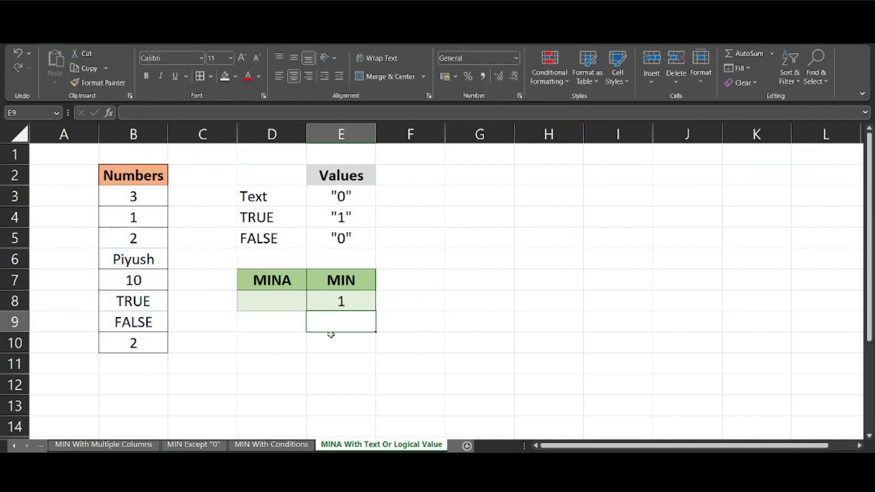
Check the numeric entries of the Numbers column, B3:B5, B7 and B10, against the MIN result
{"action": "left_click", "coordinate": [144, 224]}
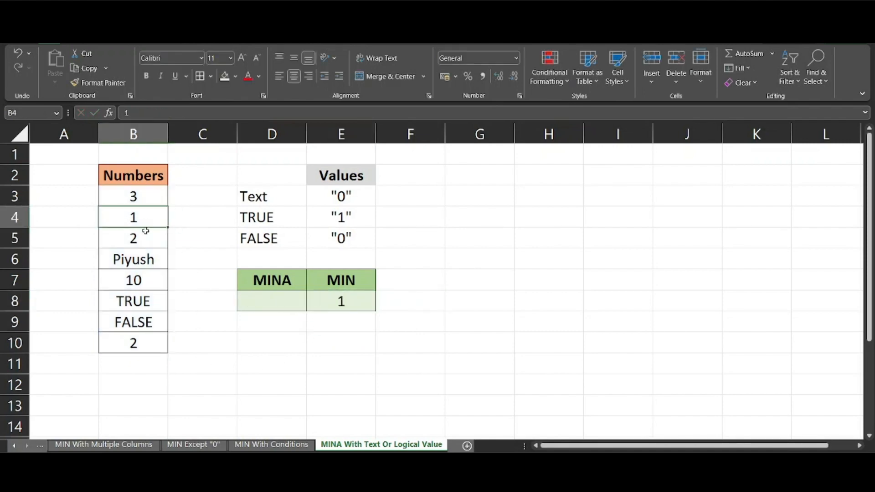
{"action": "left_click", "coordinate": [141, 340]}
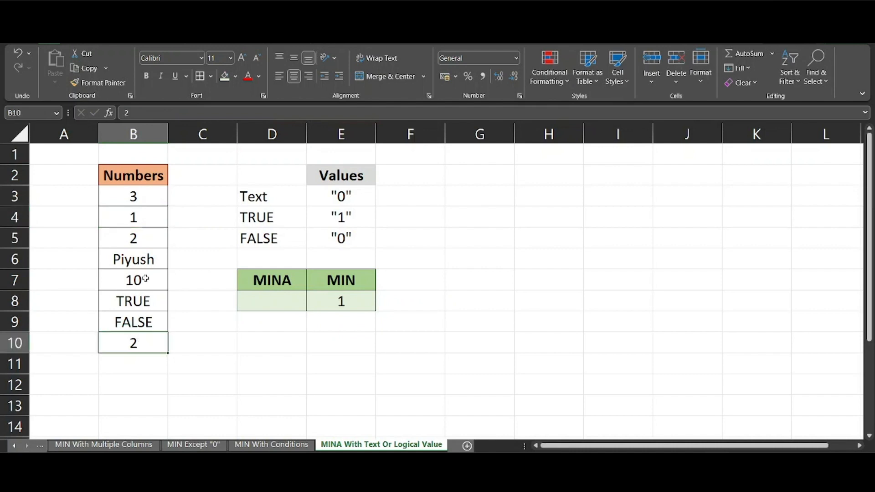
{"action": "left_click", "coordinate": [144, 278]}
{"action": "left_click", "coordinate": [138, 198]}
{"action": "left_click", "coordinate": [145, 238]}
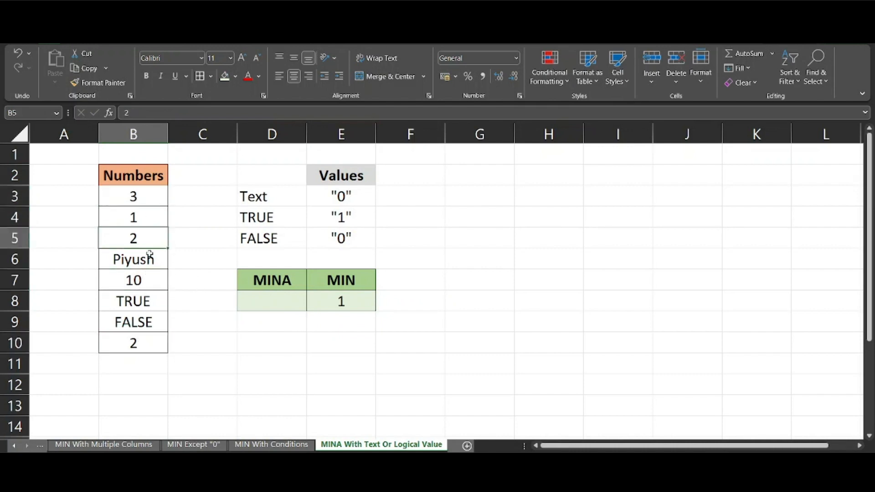
{"action": "left_click", "coordinate": [139, 214]}
Enter a MINA formula in D8 over the Numbers range B3:B10
{"action": "left_click", "coordinate": [273, 303]}
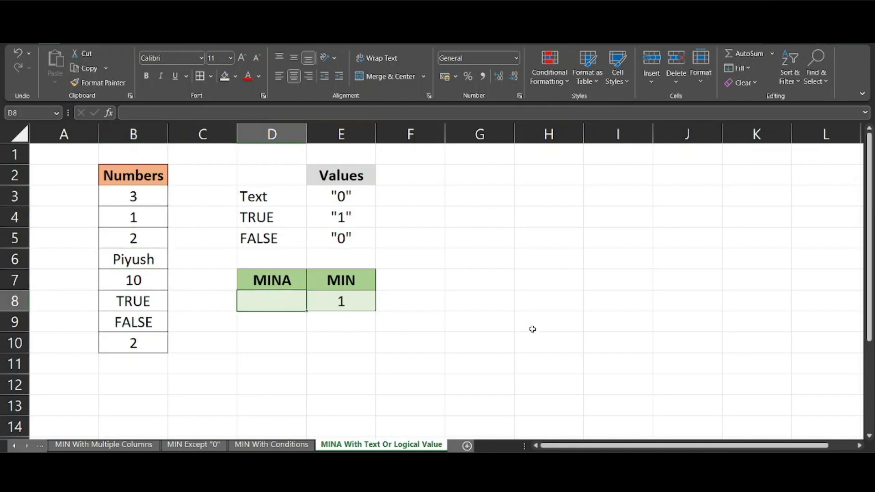
{"action": "type", "text": "=min"}
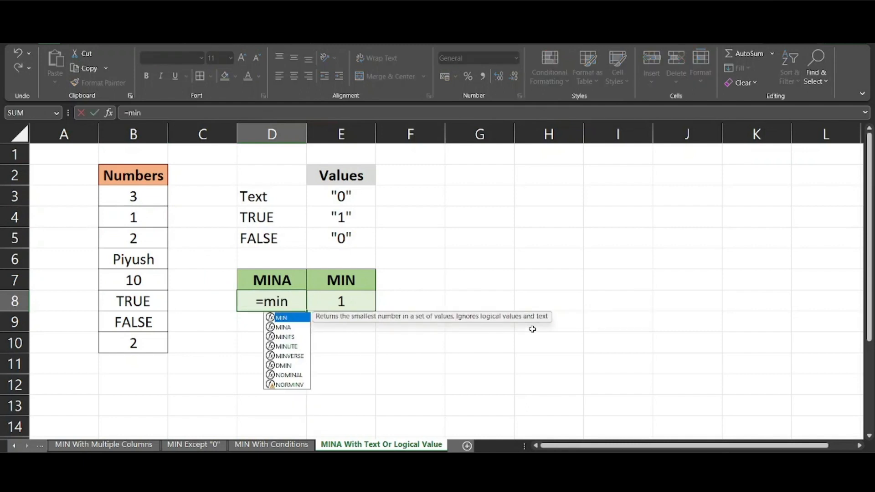
{"action": "type", "text": "a"}
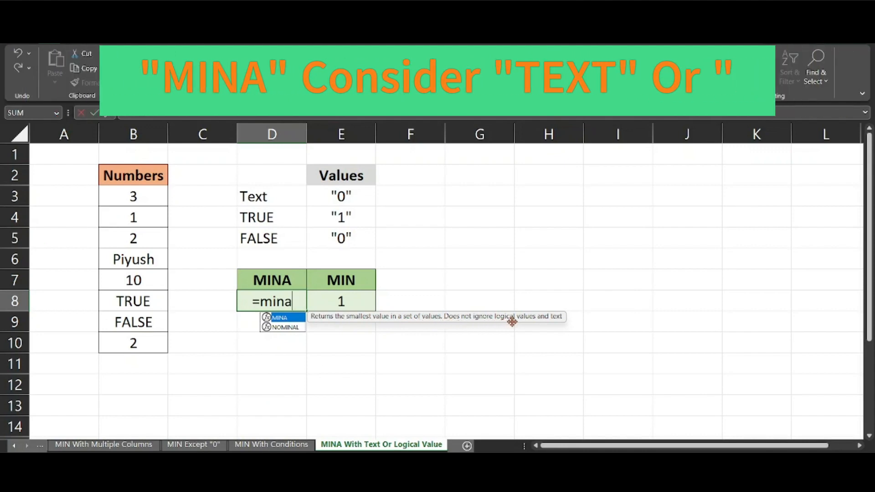
{"action": "key", "text": "Tab"}
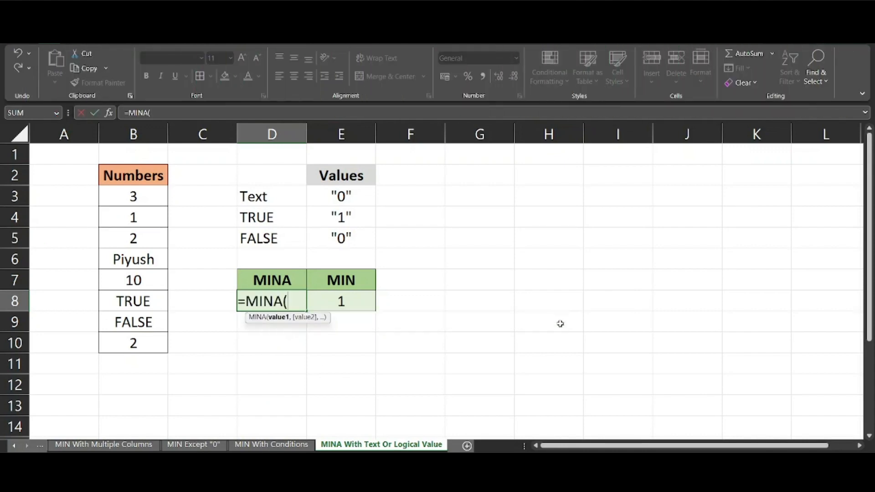
{"action": "left_click_drag", "start_coordinate": [139, 197], "coordinate": [145, 342]}
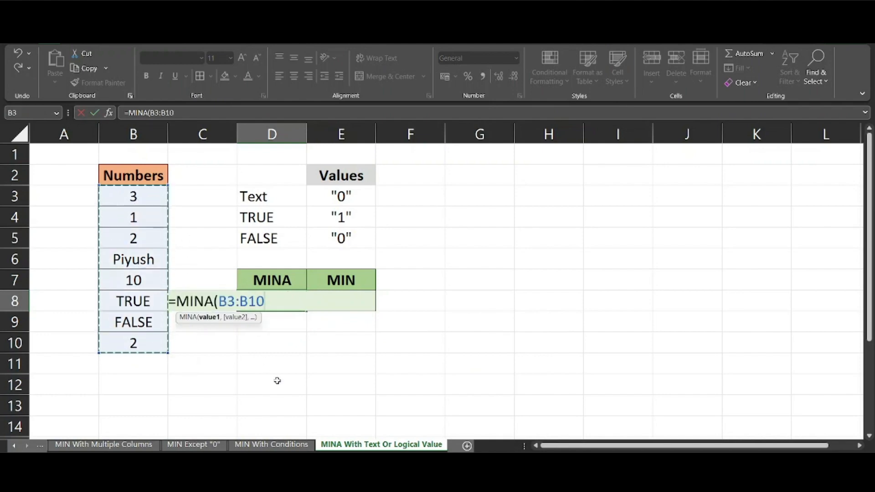
{"action": "type", "text": ")"}
{"action": "key", "text": "Return"}
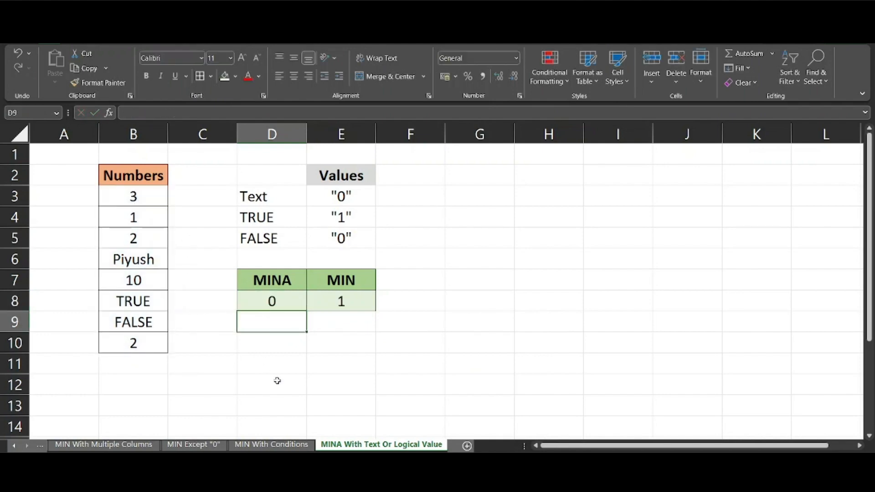
Compare the MINA result in D8 with the FALSE and text entries in the Numbers column and their assigned values in column E
{"action": "left_click", "coordinate": [285, 302]}
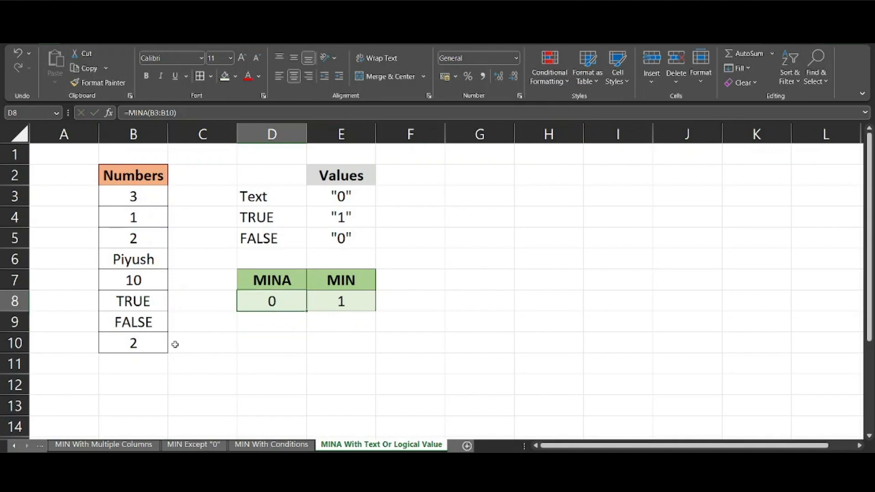
{"action": "left_click", "coordinate": [148, 322]}
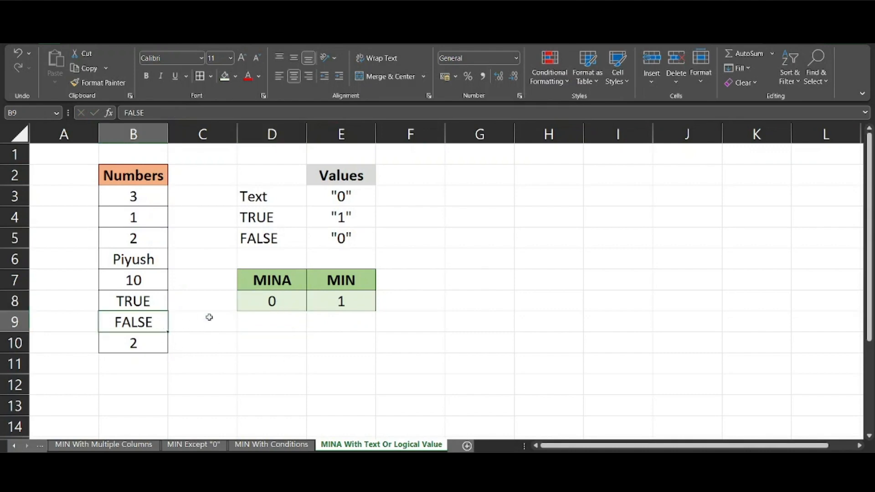
{"action": "left_click", "coordinate": [341, 237]}
{"action": "left_click", "coordinate": [287, 238]}
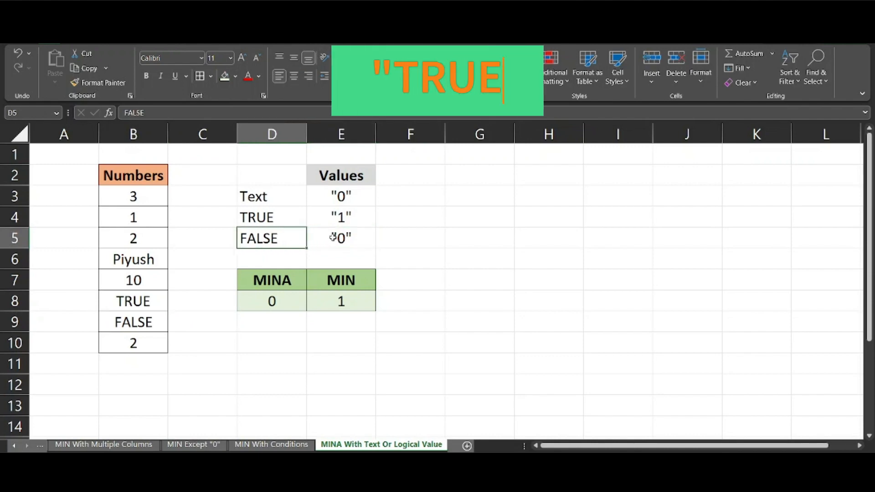
{"action": "left_click", "coordinate": [336, 238]}
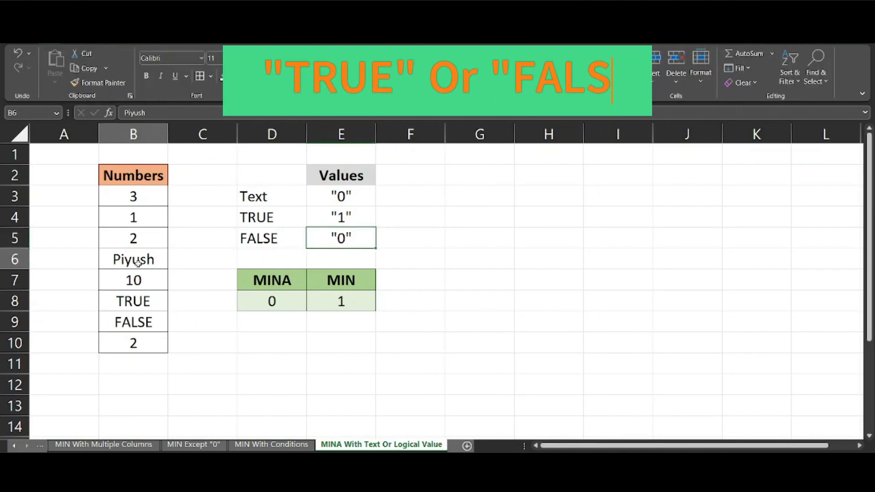
{"action": "left_click", "coordinate": [277, 198]}
{"action": "left_click", "coordinate": [348, 201]}
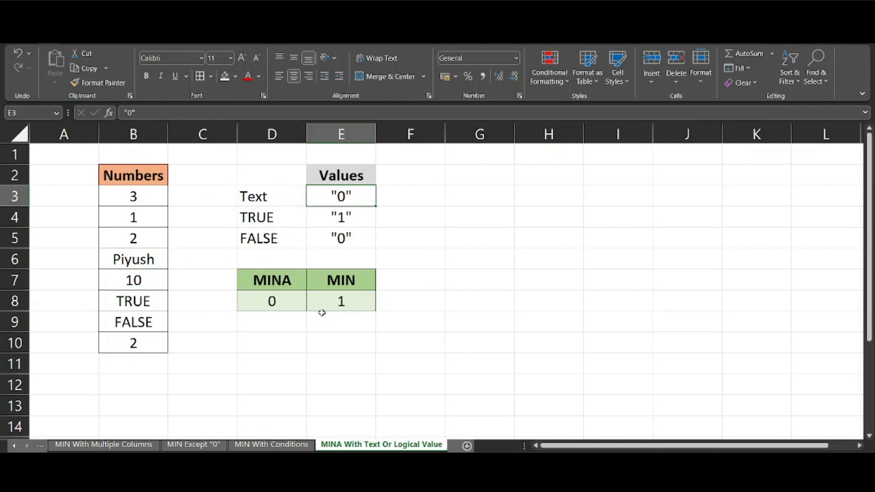
{"action": "left_click", "coordinate": [285, 305]}
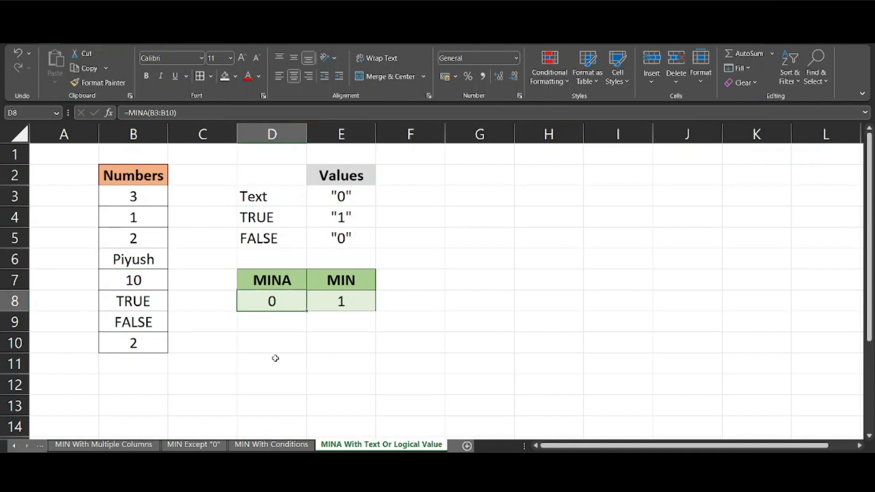